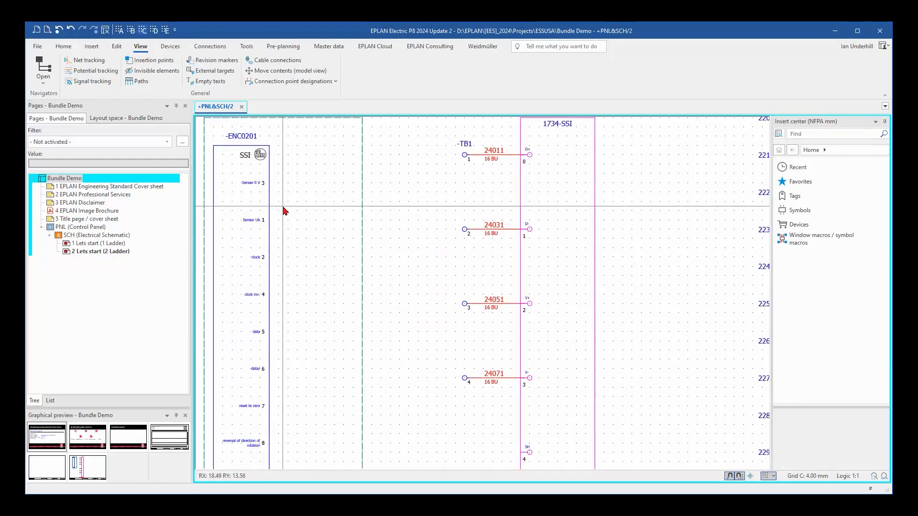
Examine the project's layer management for the connection symbol and bundle connection point layers, sorted by layer name, and close it.
scroll(283, 210, down, 2)
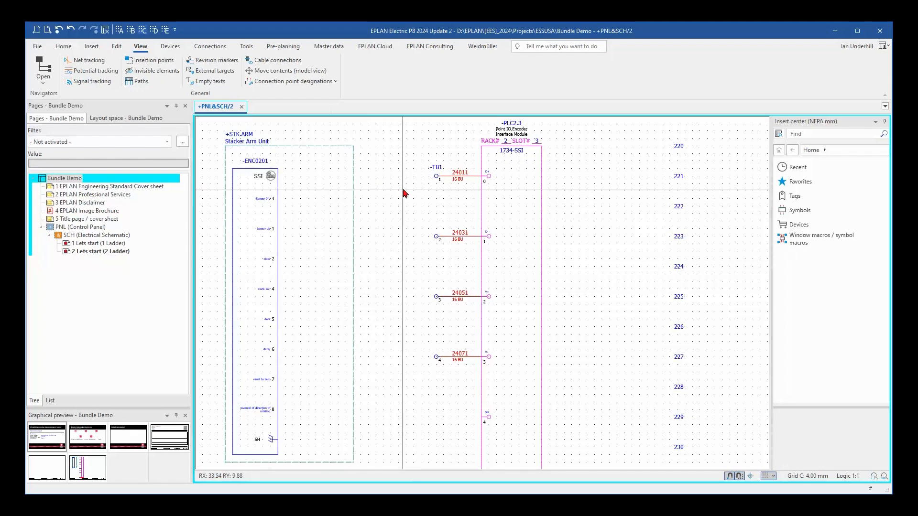
click(247, 46)
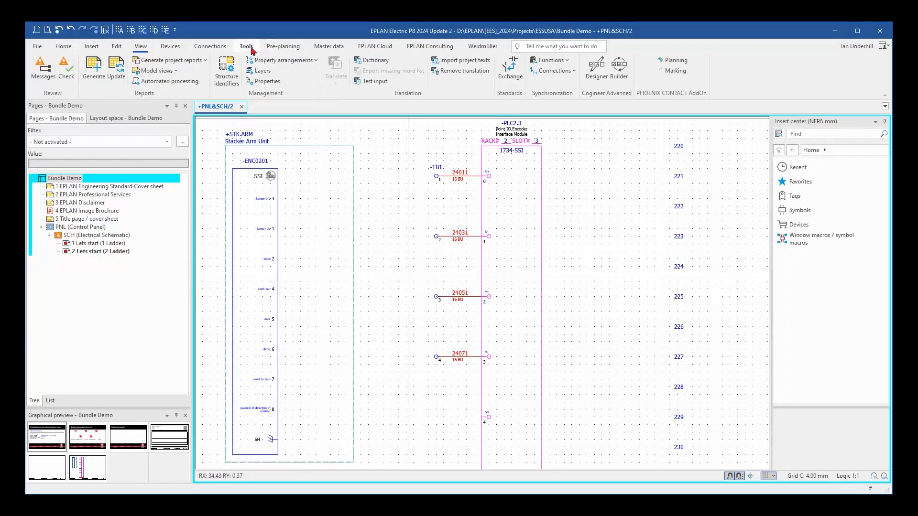
click(262, 71)
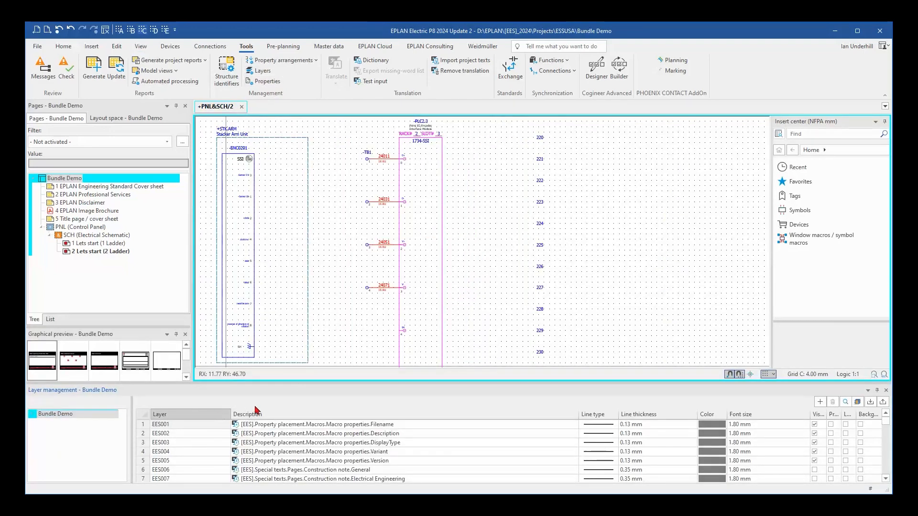
scroll(247, 424, down, 4)
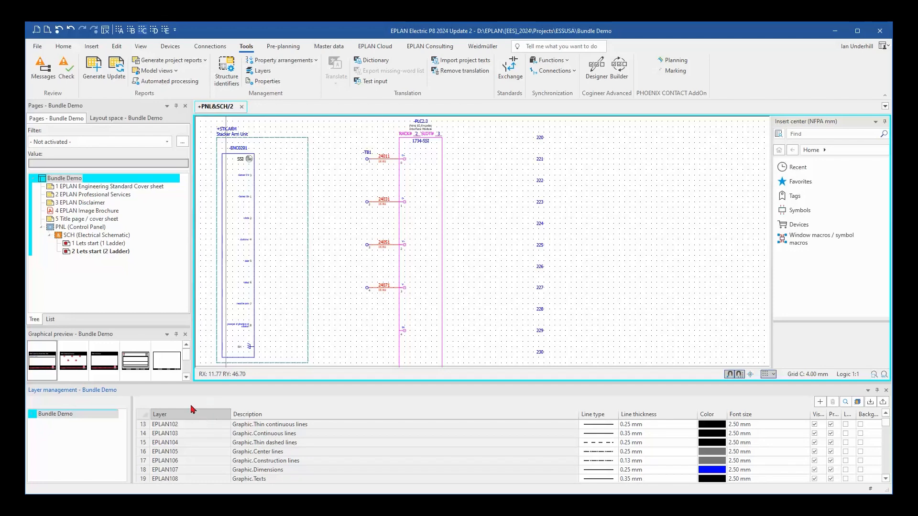
click(201, 418)
scroll(215, 443, down, 4)
scroll(219, 454, down, 3)
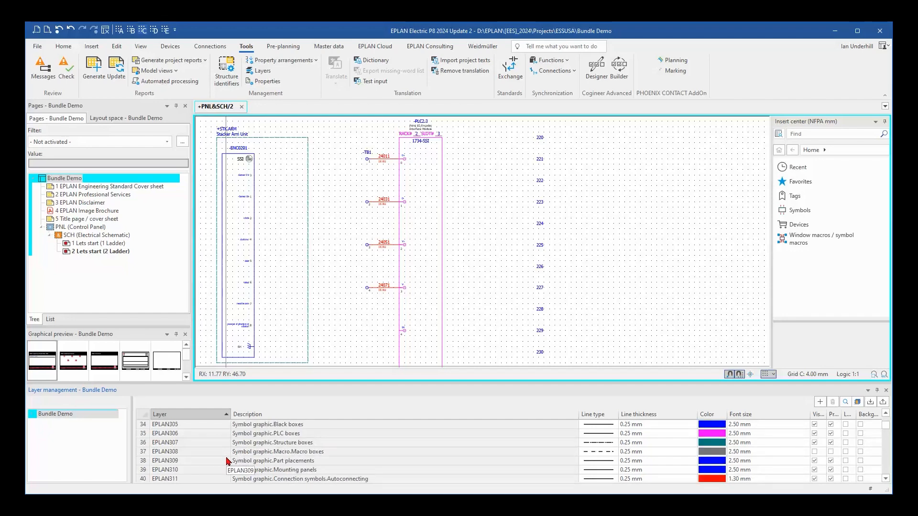
scroll(225, 460, down, 1)
click(178, 452)
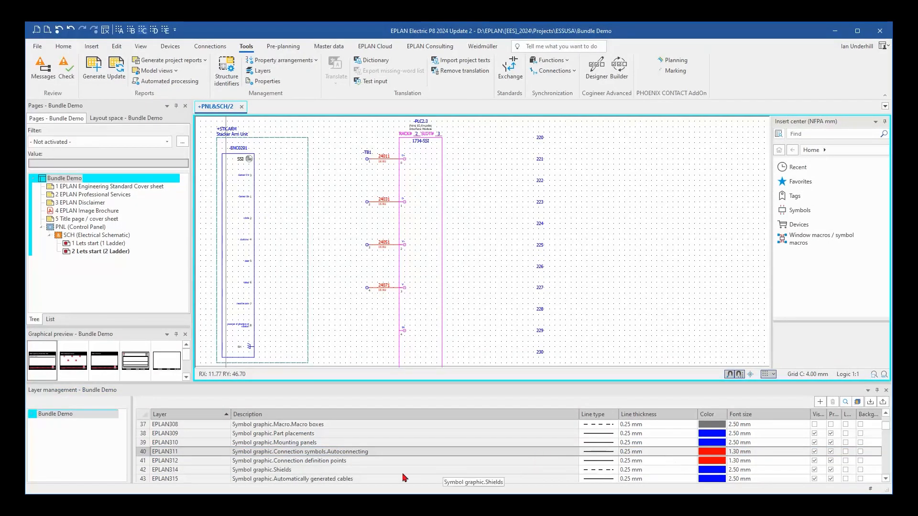
scroll(366, 455, down, 1)
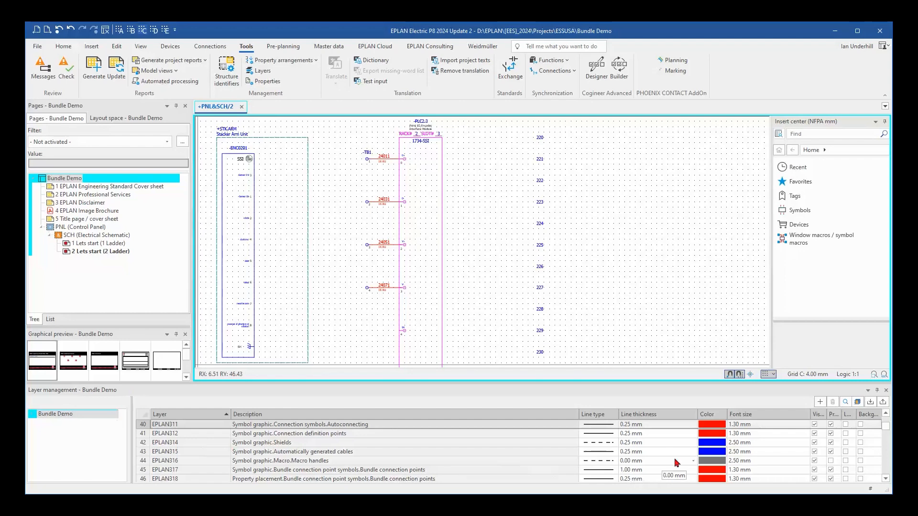
click(885, 390)
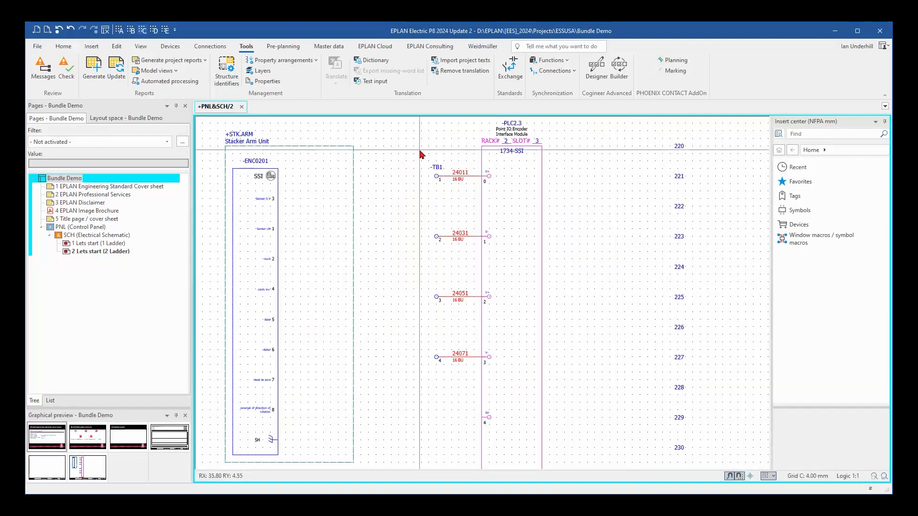
Place a corner bundle connection point beside encoder terminal 3 (Sensor 0 V), oriented towards the terminals below, with designation BU.
click(93, 48)
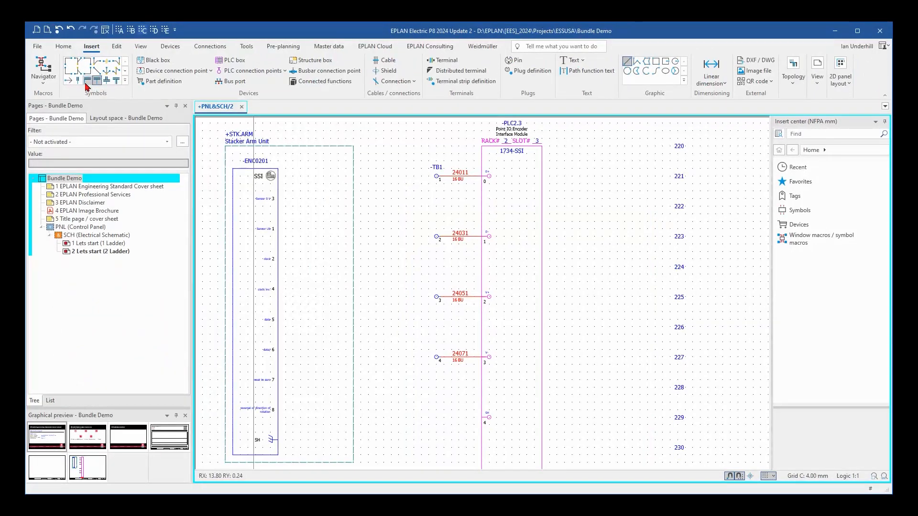
click(88, 82)
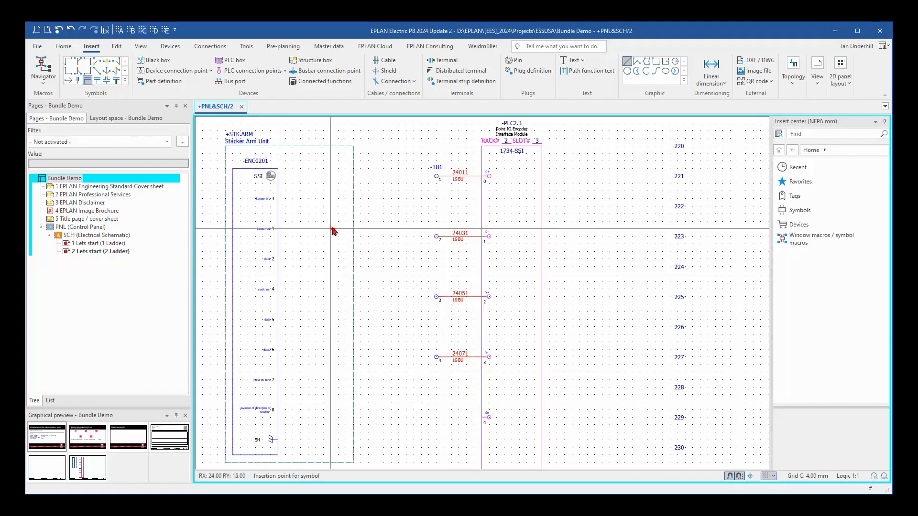
scroll(324, 201, up, 2)
middle_drag(325, 201, 387, 192)
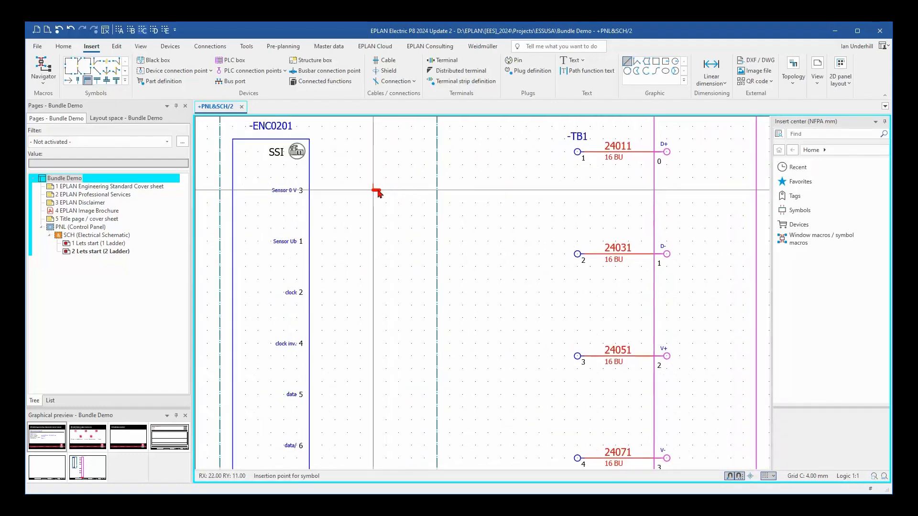
scroll(375, 192, up, 1)
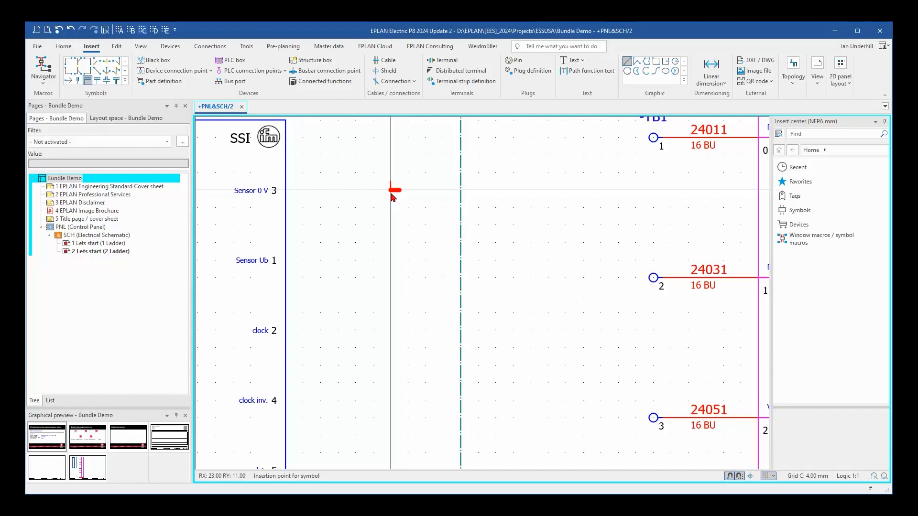
scroll(391, 196, up, 1)
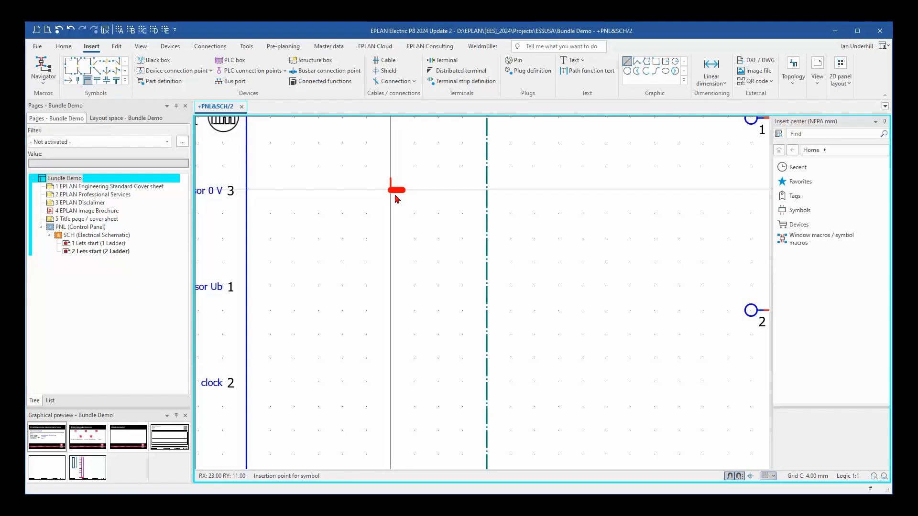
key(Tab)
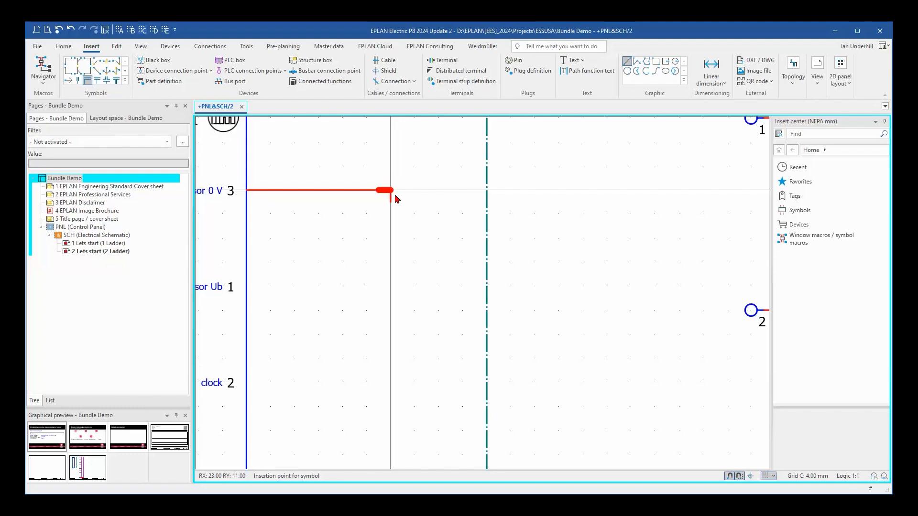
key(Tab)
key(Tab)
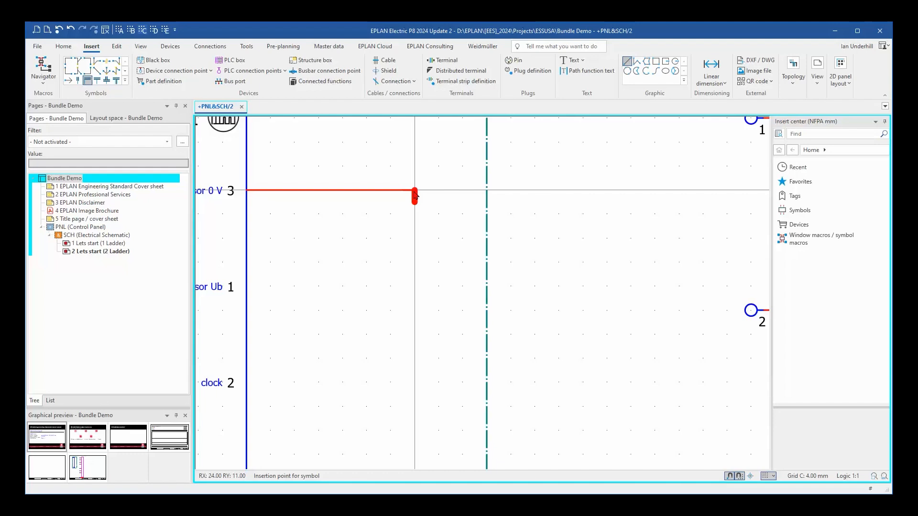
click(414, 191)
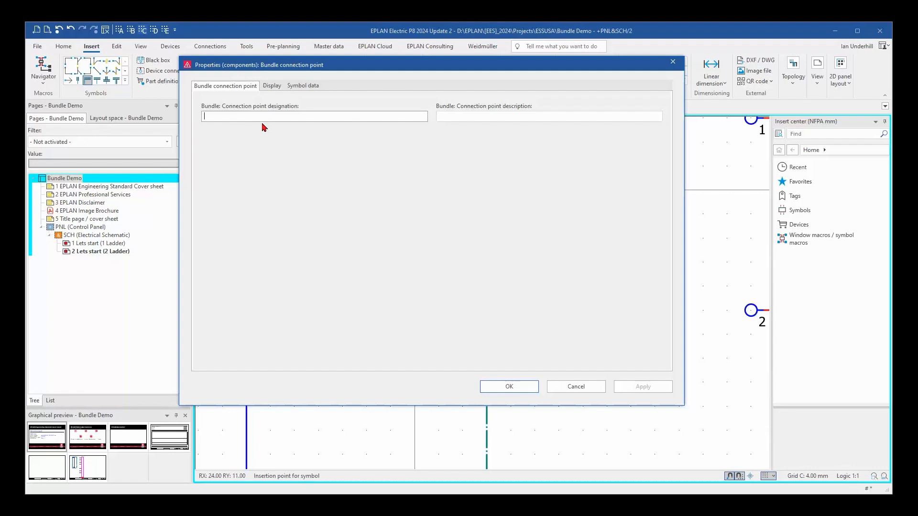
text(BU)
click(511, 386)
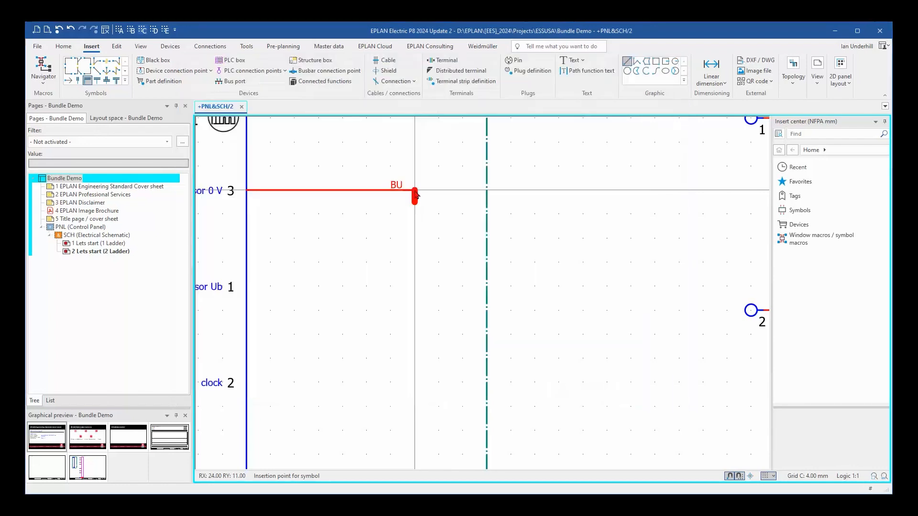
Place a corner bundle connection point at encoder terminal 8 below the BU corner, rotated to join its bundle line, with designation OG.
scroll(417, 327, down, 1)
scroll(416, 325, down, 4)
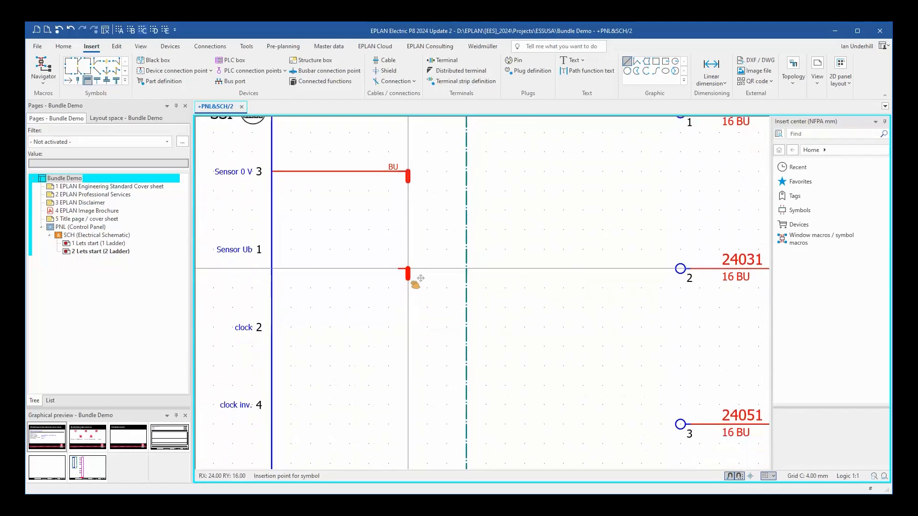
middle_drag(412, 320, 400, 239)
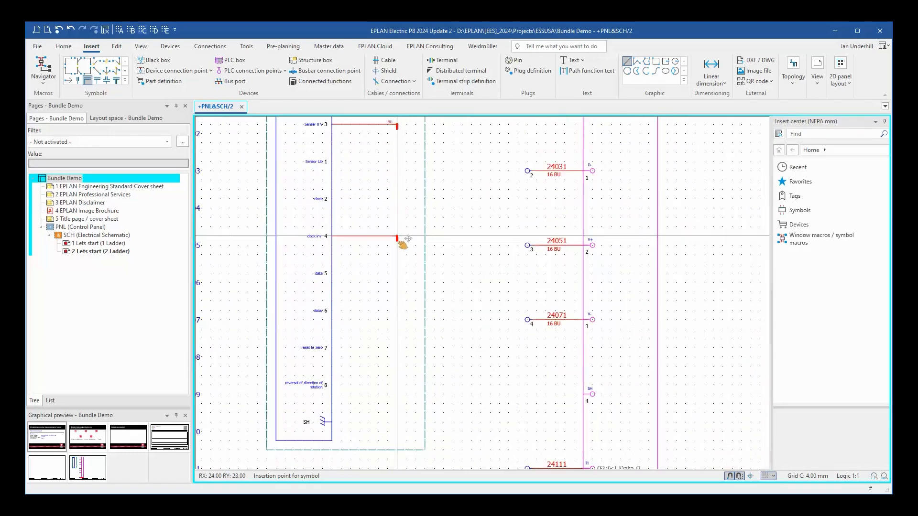
middle_drag(400, 353, 403, 371)
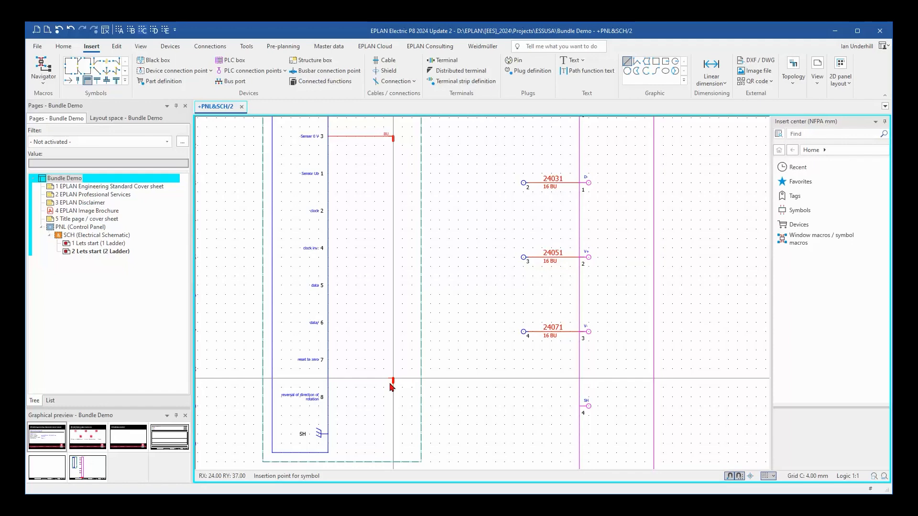
scroll(392, 388, up, 2)
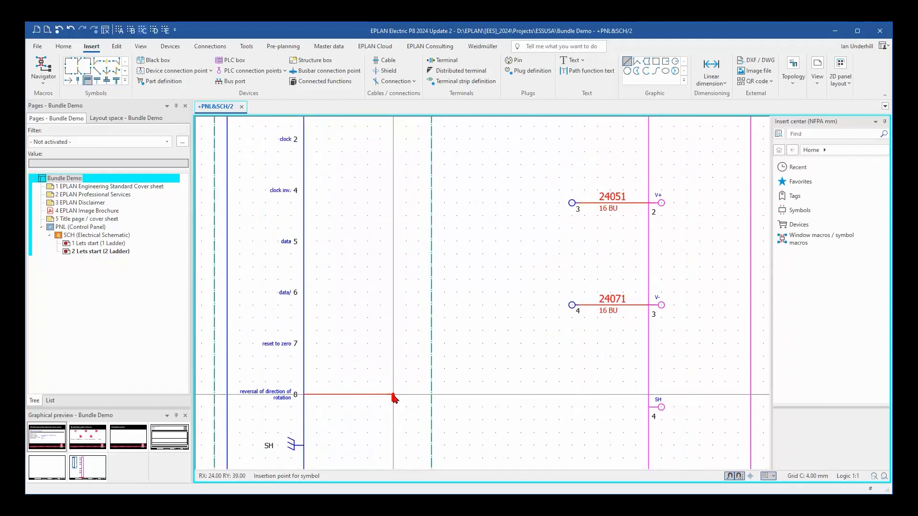
click(392, 395)
key(Tab)
key(Tab)
key(Tab)
key(Tab)
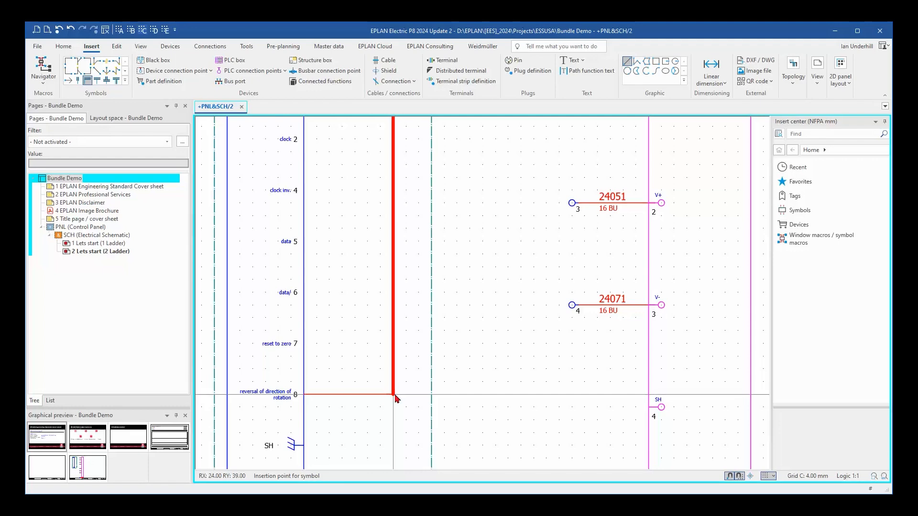
scroll(395, 397, up, 2)
middle_drag(394, 397, 470, 374)
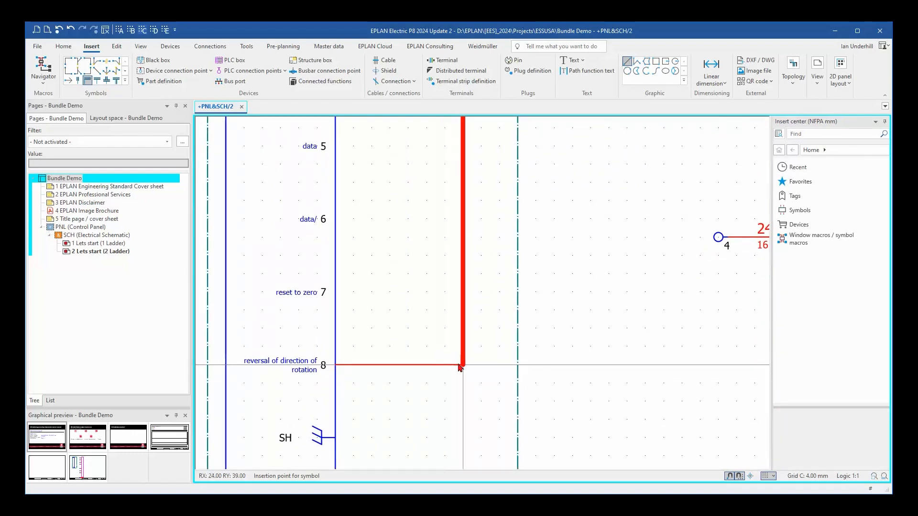
click(458, 366)
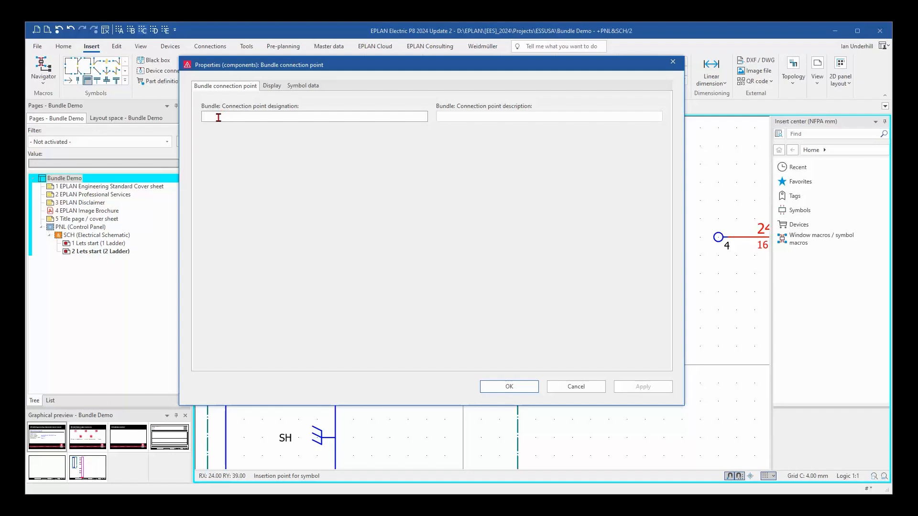
text(OG)
click(509, 386)
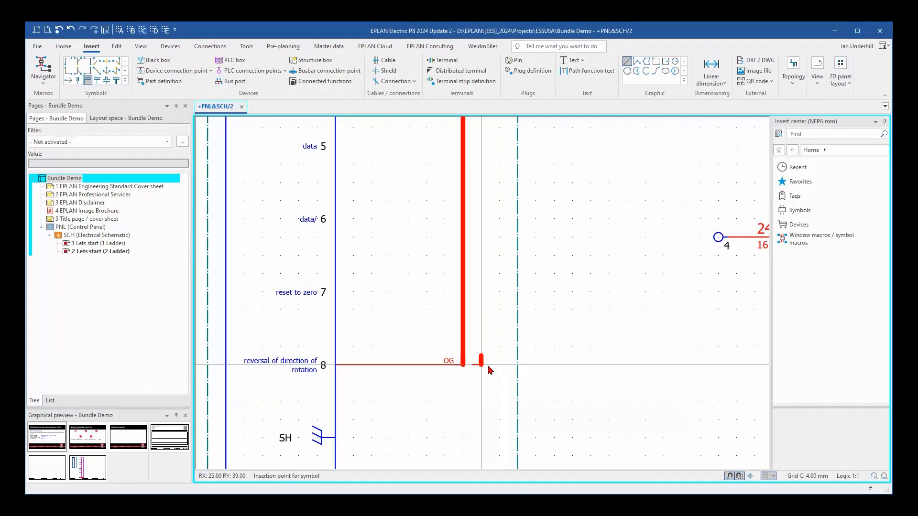
key(Escape)
Insert a T-node bundle connection point on the bundle line at encoder terminal 1 (Sensor Ub), oriented towards the terminal, with designation GY.
scroll(479, 317, down, 5)
middle_drag(479, 316, 451, 399)
scroll(447, 310, down, 2)
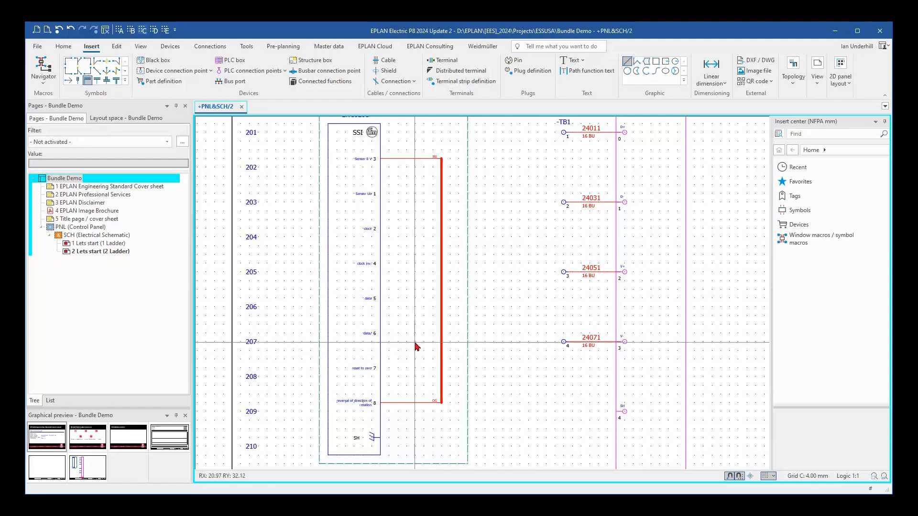
click(97, 83)
scroll(402, 204, up, 2)
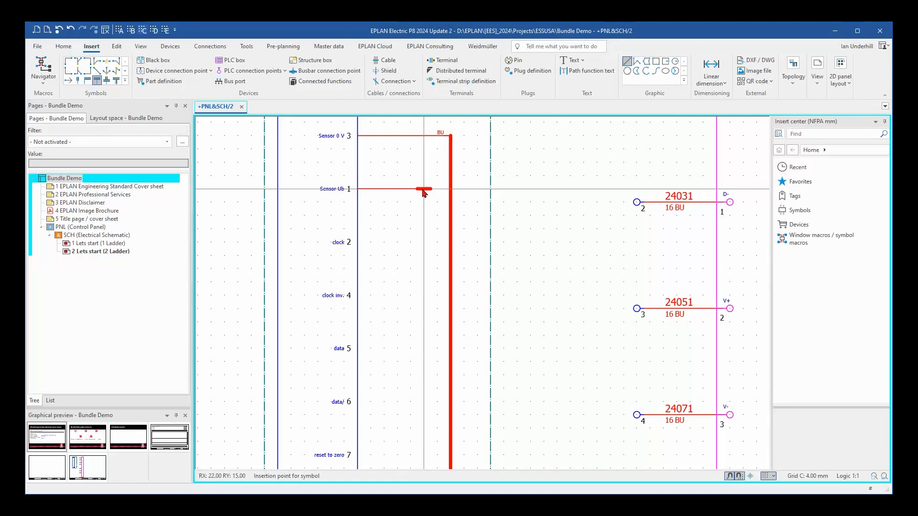
key(Tab)
key(Tab)
key(Tab)
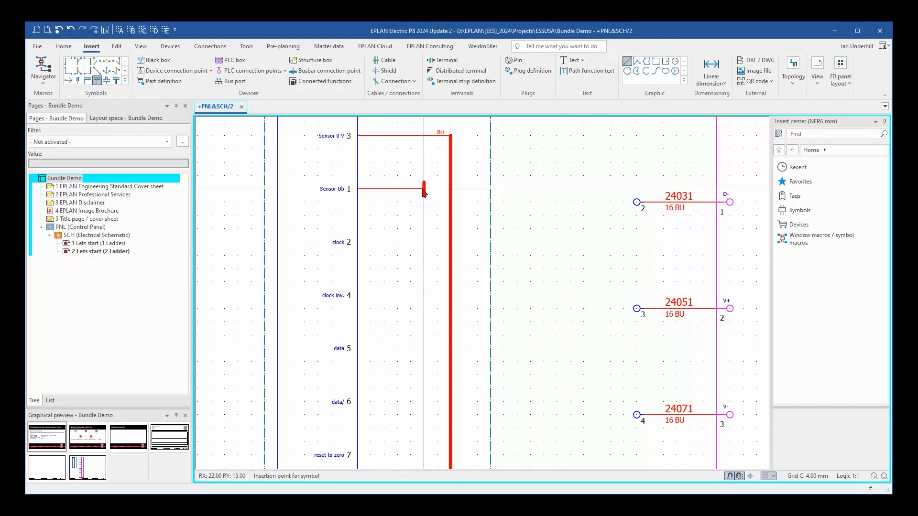
click(451, 192)
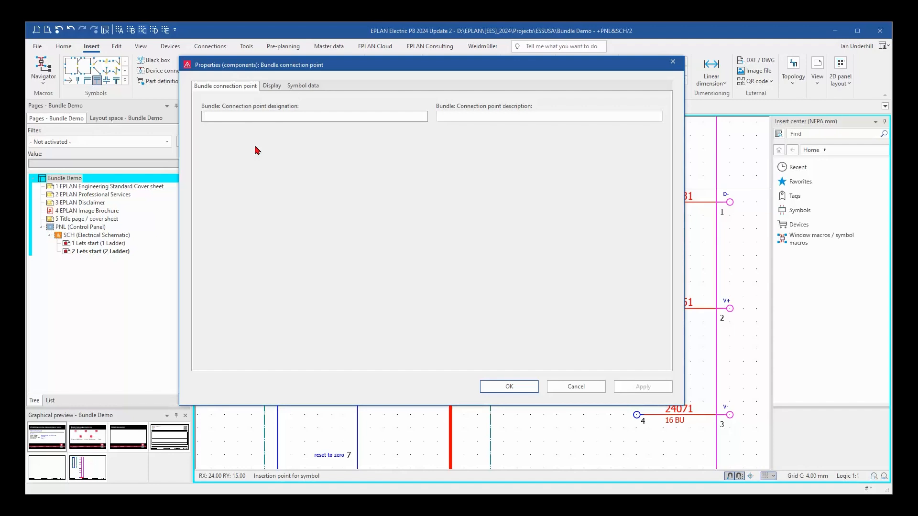
text(GY)
click(524, 386)
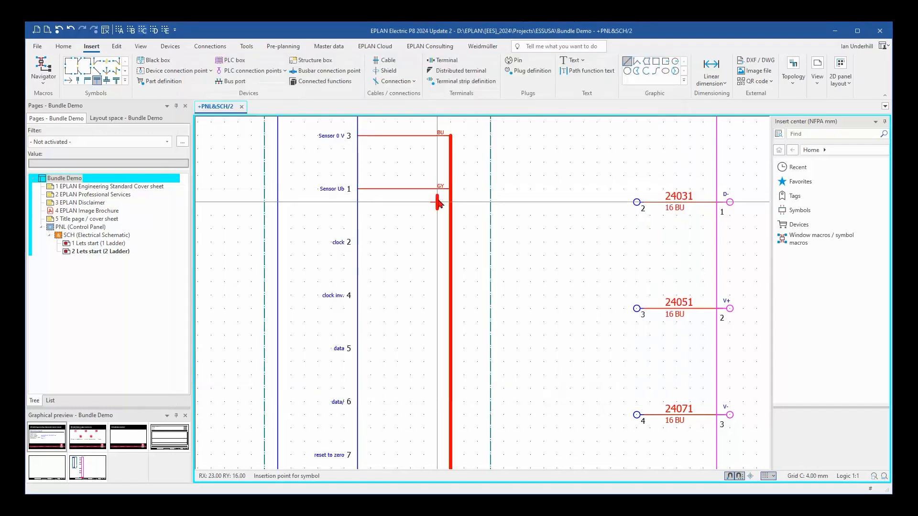
Place T-node bundle connection points on the bundle line at encoder terminals 2 (clock) and 4 (clock inv.), designated BK and PK.
click(452, 242)
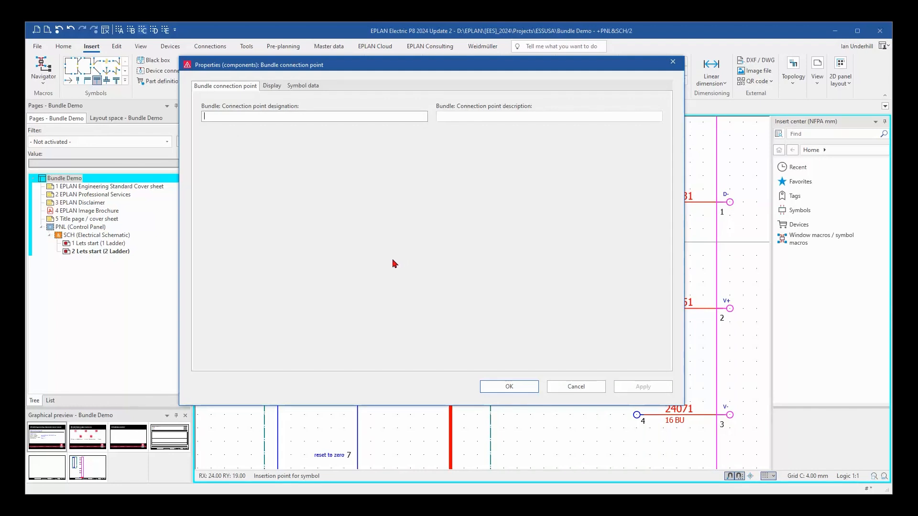
text(BK)
click(509, 386)
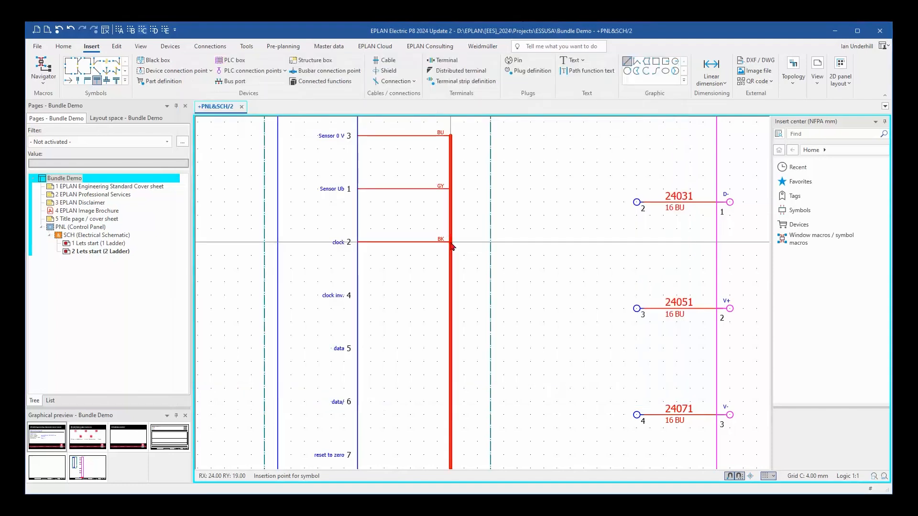
click(449, 295)
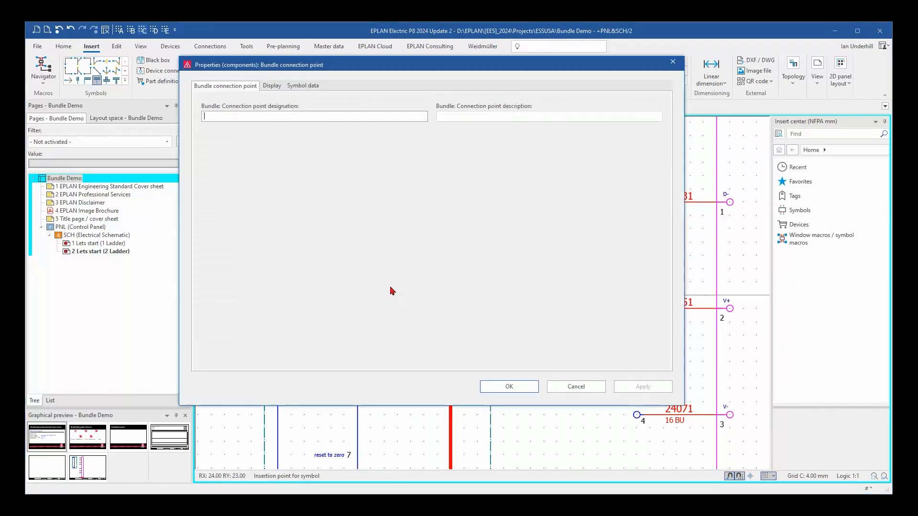
text(PK)
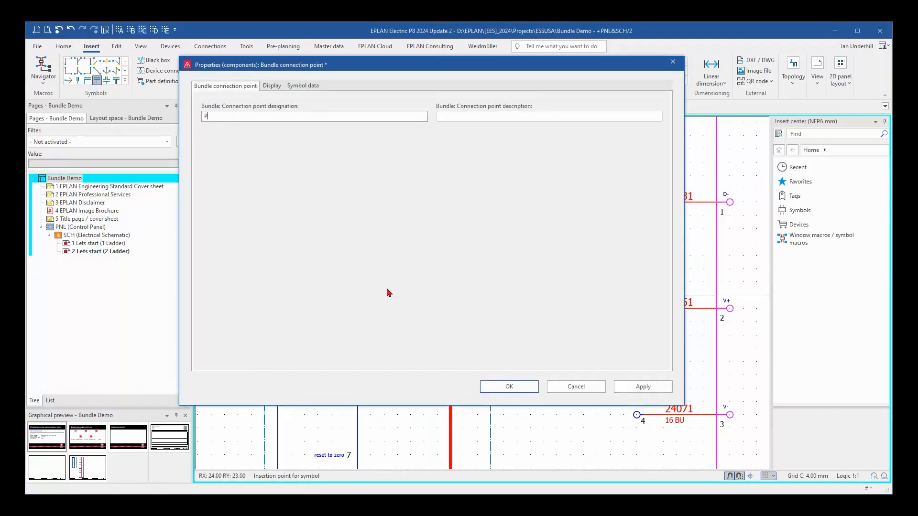
click(506, 385)
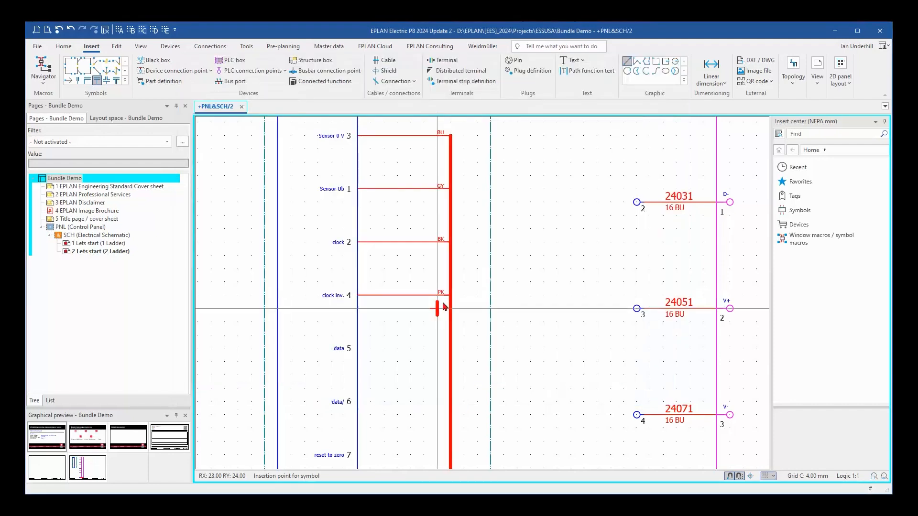
Place T-node bundle connection points on the bundle line at encoder terminals 5 (data) and 6 (data/), designated BN and WH.
click(449, 349)
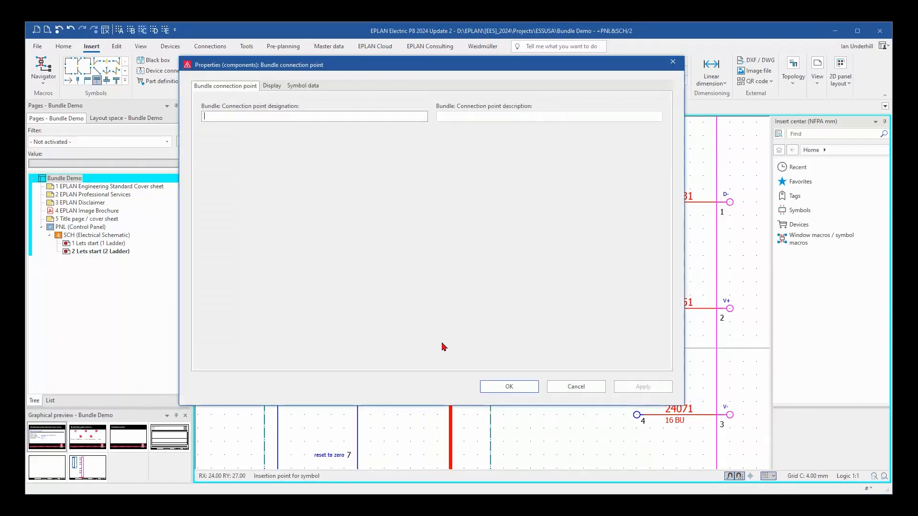
text(BN)
click(501, 386)
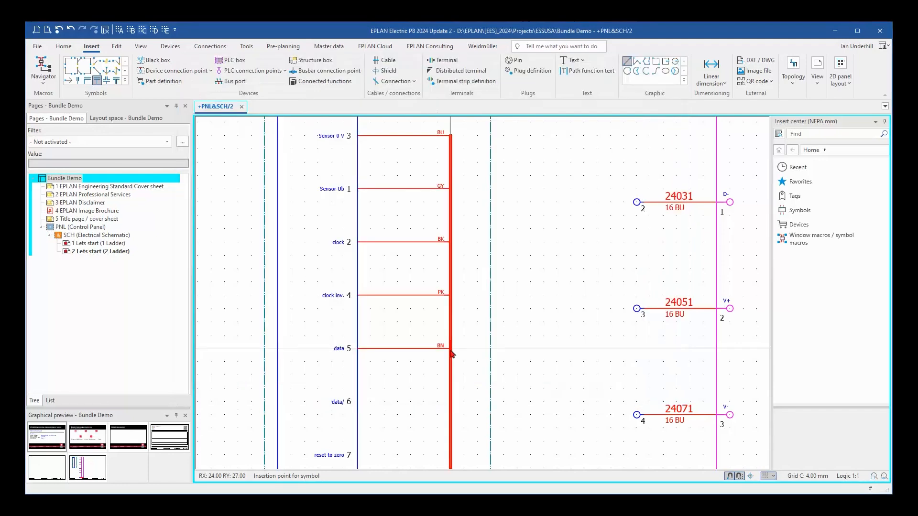
click(449, 404)
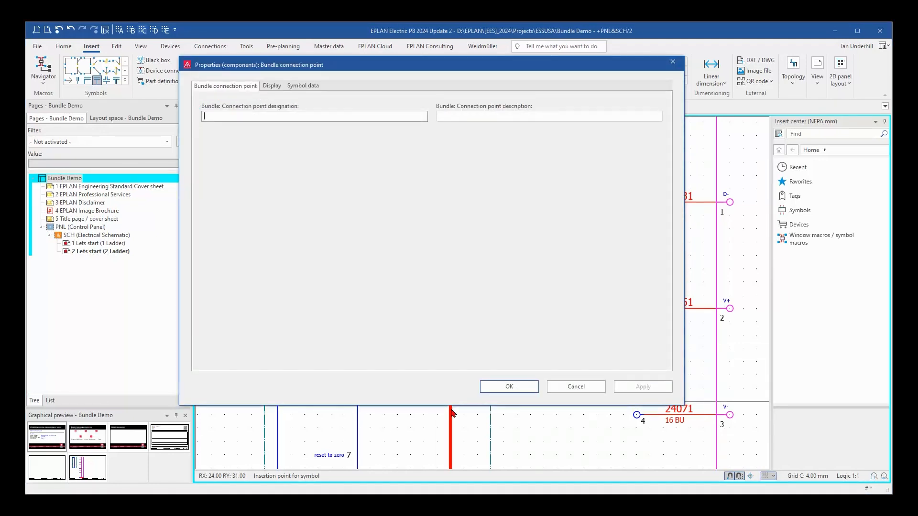
text(WH)
click(507, 386)
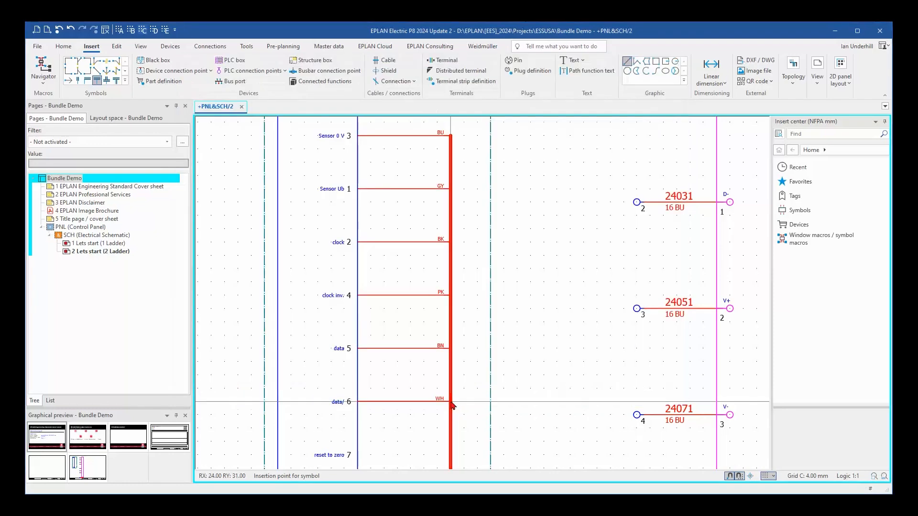
Place a T-node bundle connection point on the bundle line at encoder terminal 7 (reset to zero) with designation VT and end the placement.
middle_drag(454, 460, 450, 369)
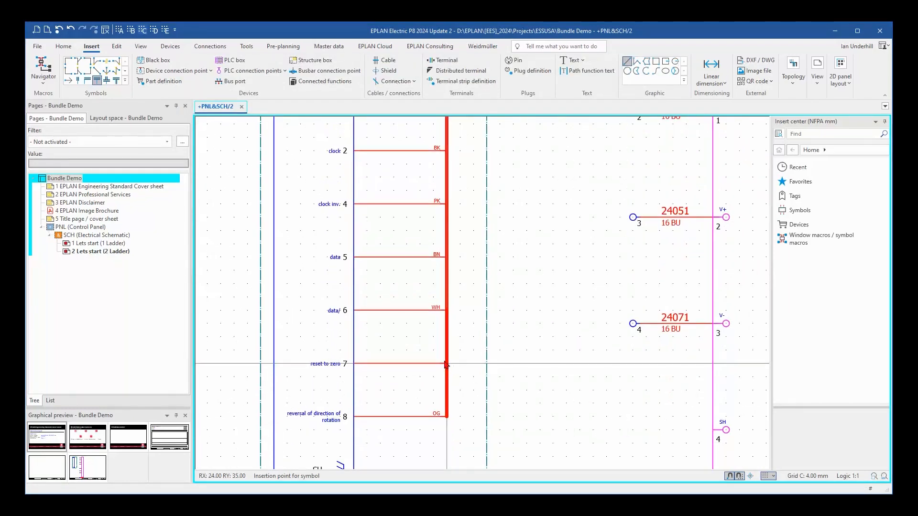
click(445, 366)
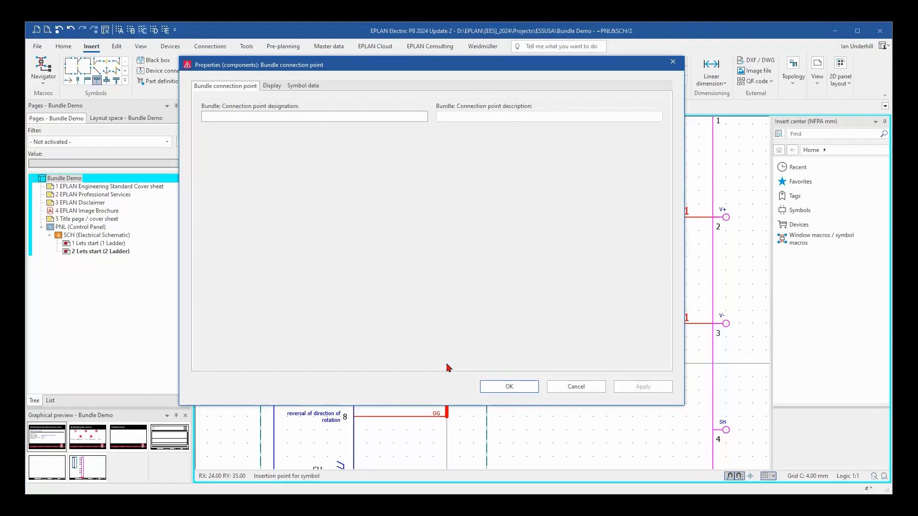
text(VT)
click(525, 391)
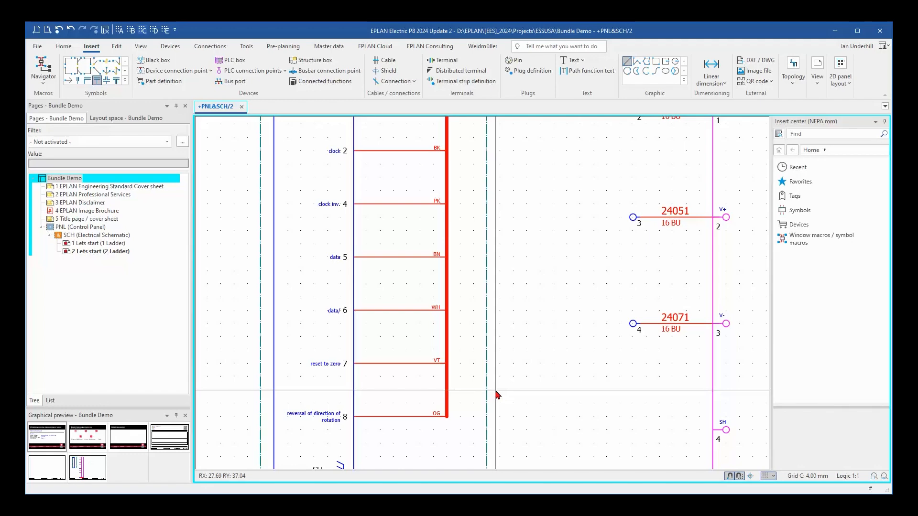
Insert a T-node bundle distributor on the encoder's bundle line midway between terminals 4 and 5, with its branch facing terminal strip TB1.
scroll(546, 342, up, 5)
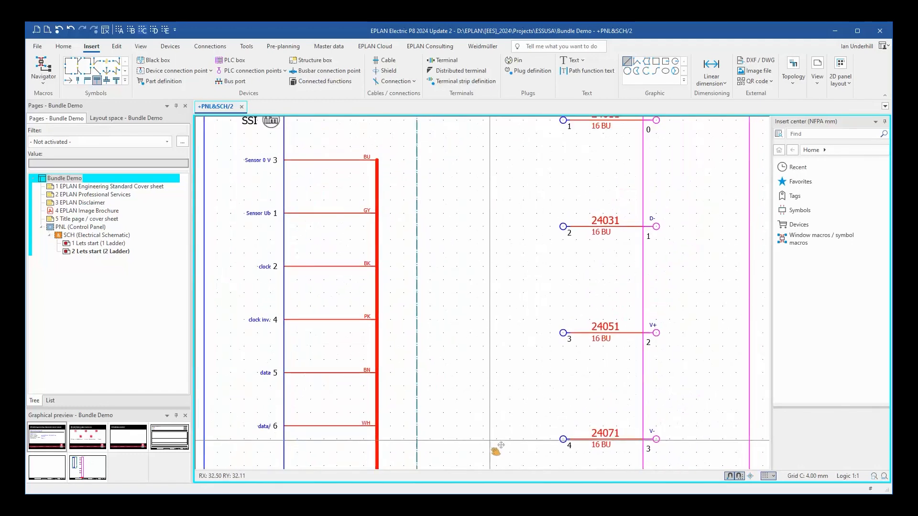
scroll(494, 434, down, 1)
middle_drag(497, 426, 454, 343)
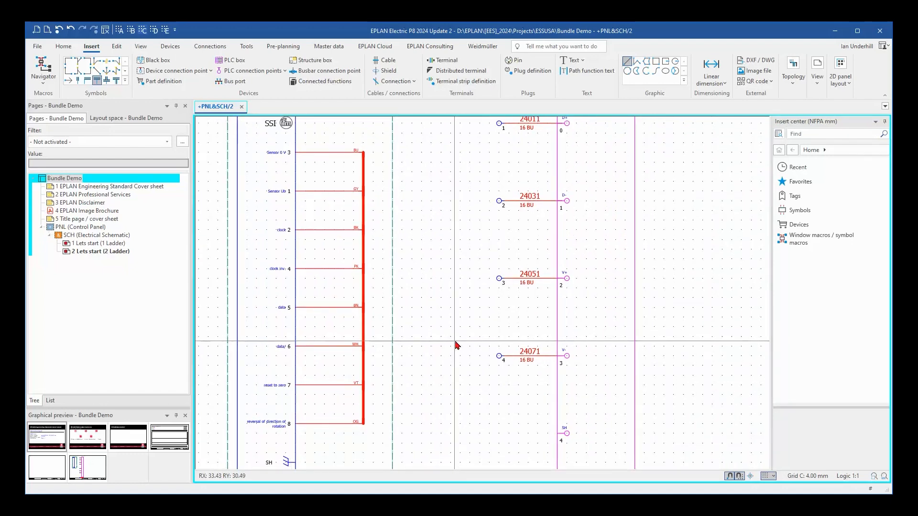
middle_drag(484, 276, 487, 301)
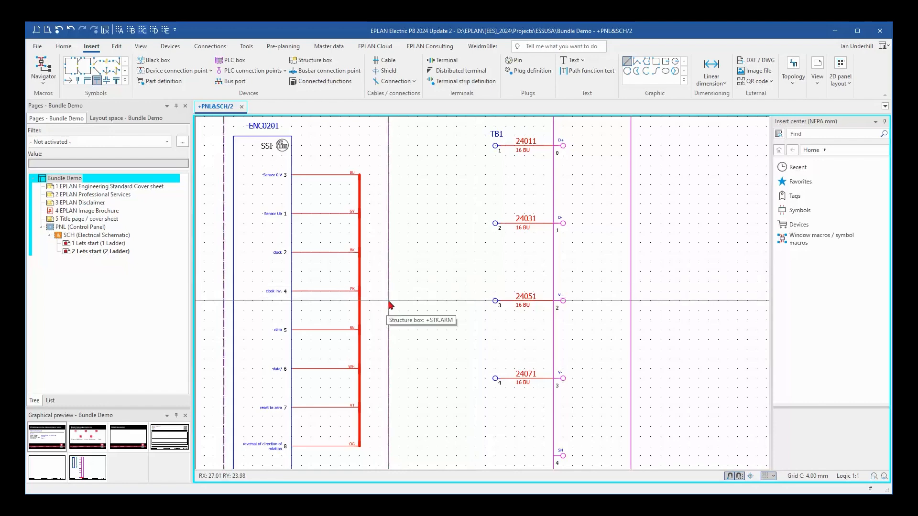
scroll(473, 301, down, 2)
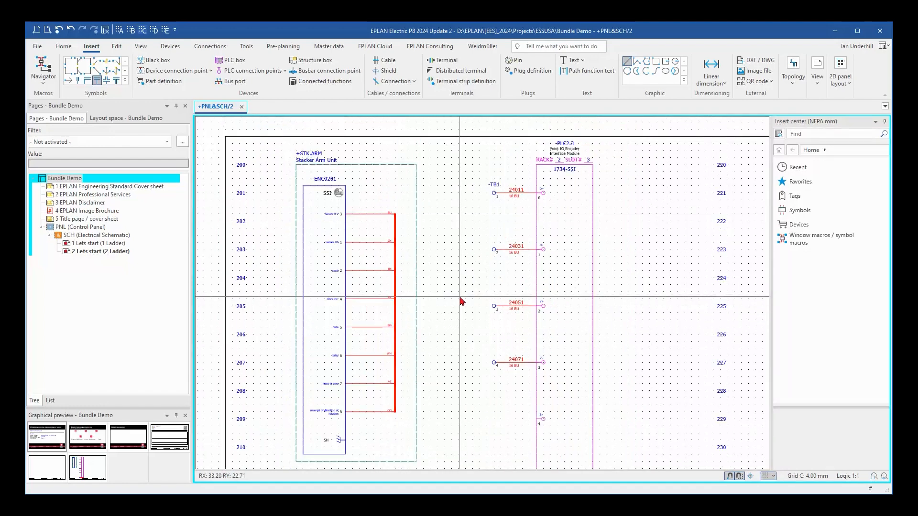
click(116, 79)
scroll(420, 342, up, 2)
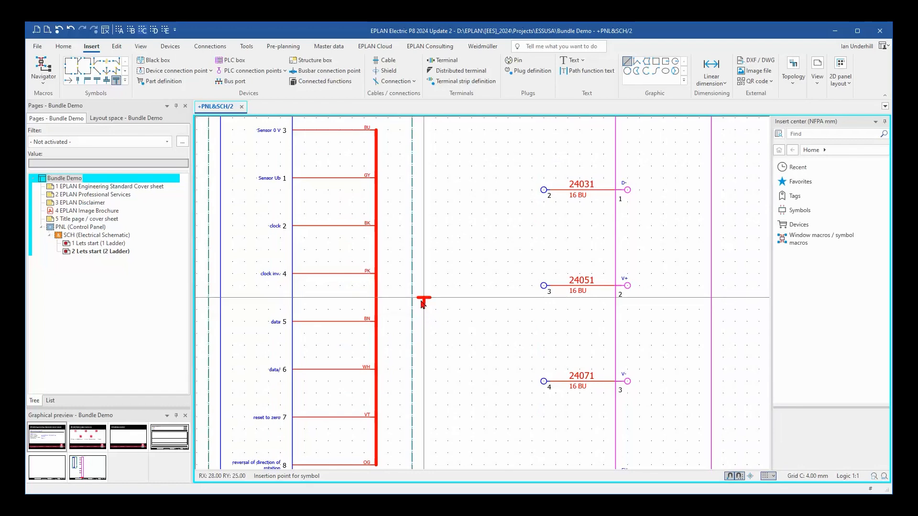
key(Tab)
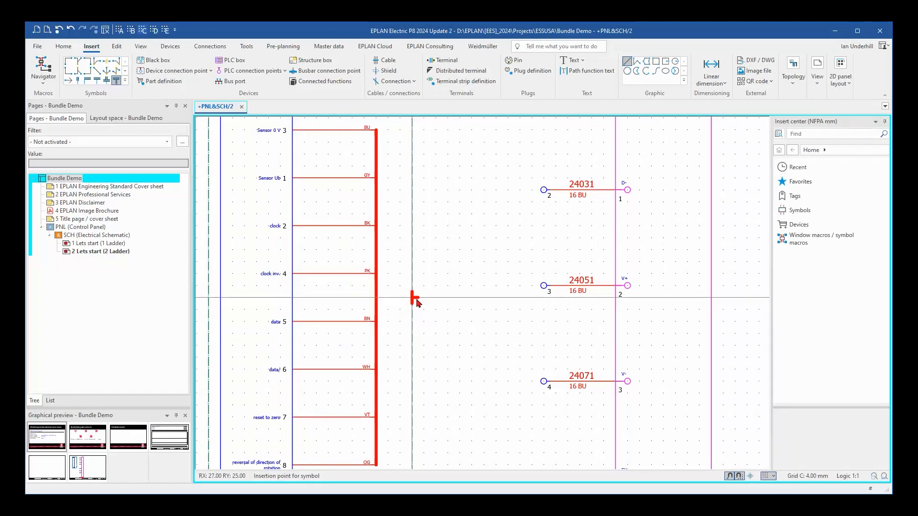
click(378, 300)
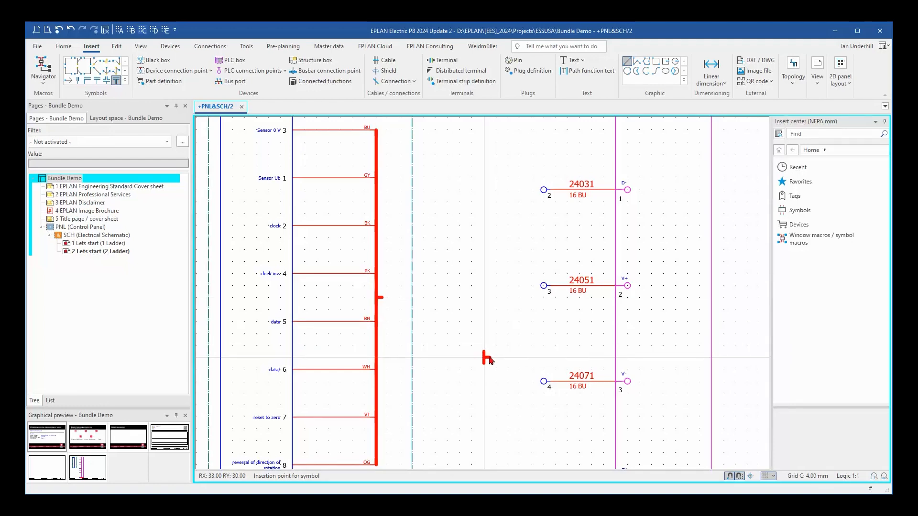
key(Escape)
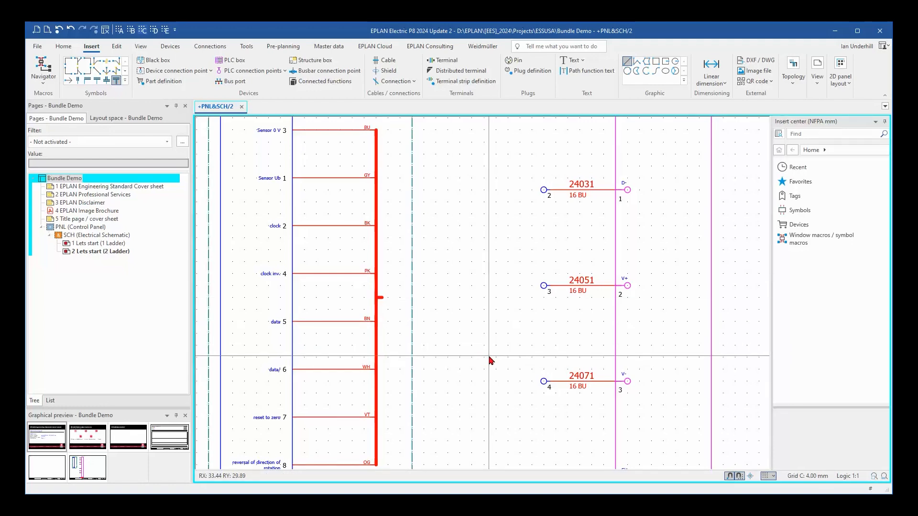
Place a corner bundle connection point beside terminal 1 of TB1, oriented towards the terminals below, with designation BN.
scroll(492, 344, down, 4)
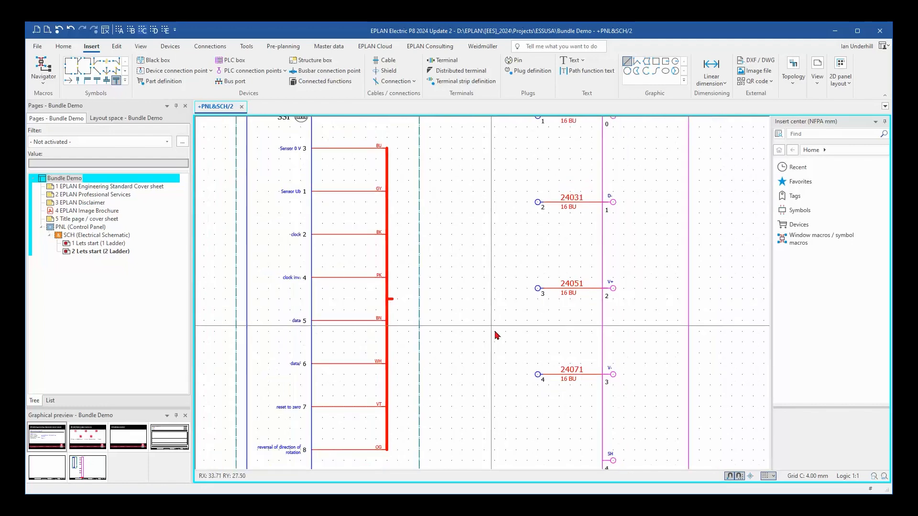
middle_drag(518, 371, 415, 302)
scroll(438, 357, down, 2)
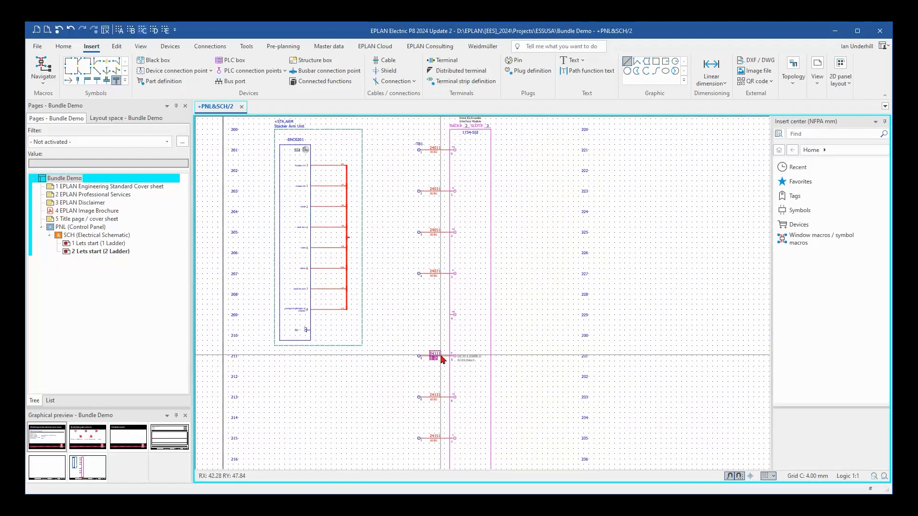
middle_drag(415, 386, 387, 357)
scroll(400, 391, down, 1)
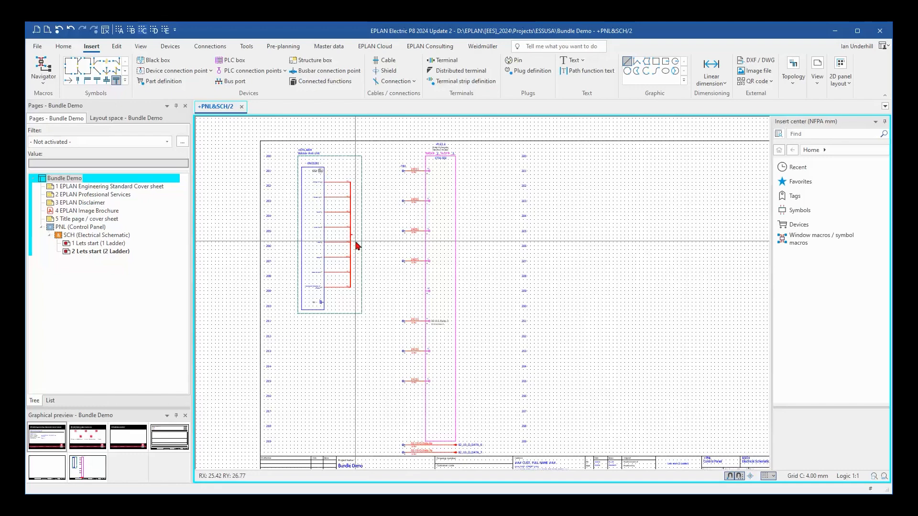
click(88, 81)
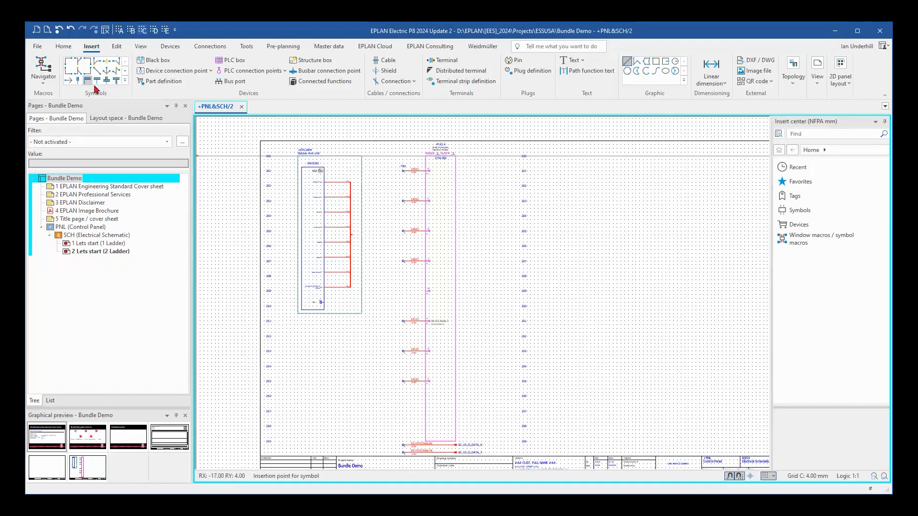
scroll(389, 172, up, 3)
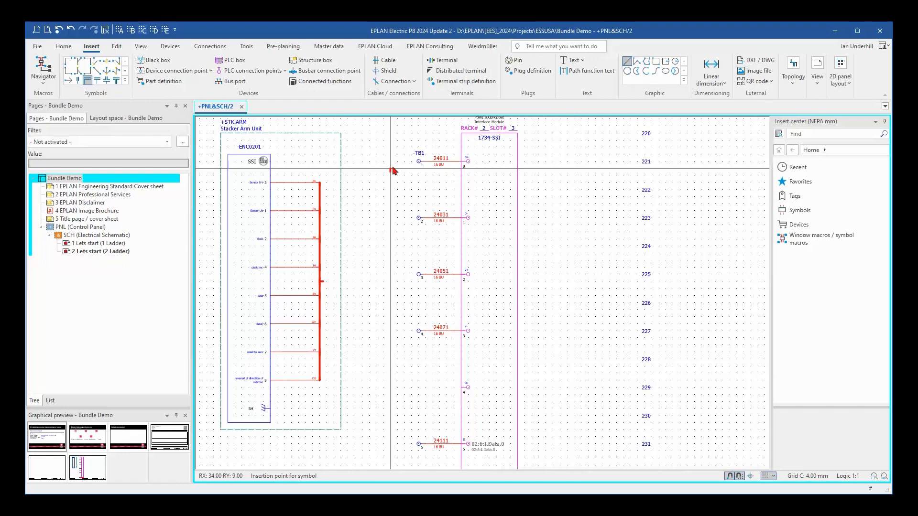
scroll(393, 170, up, 1)
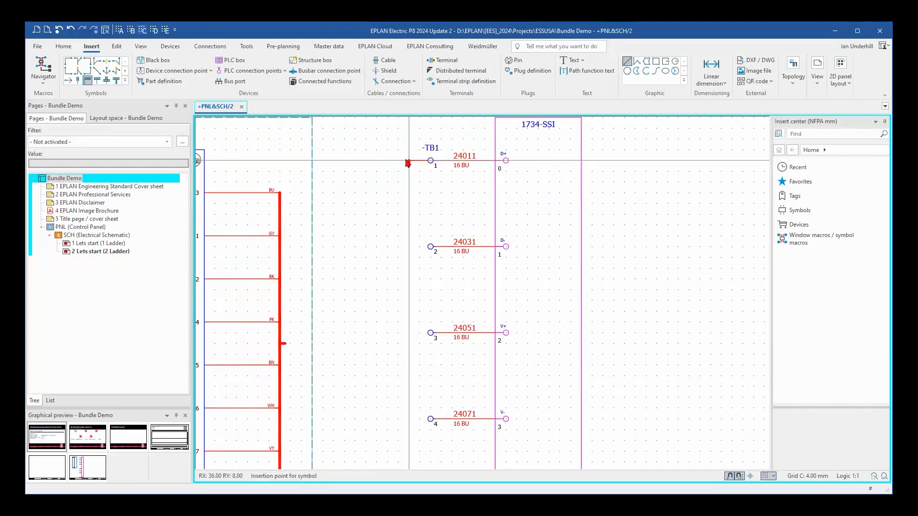
click(408, 162)
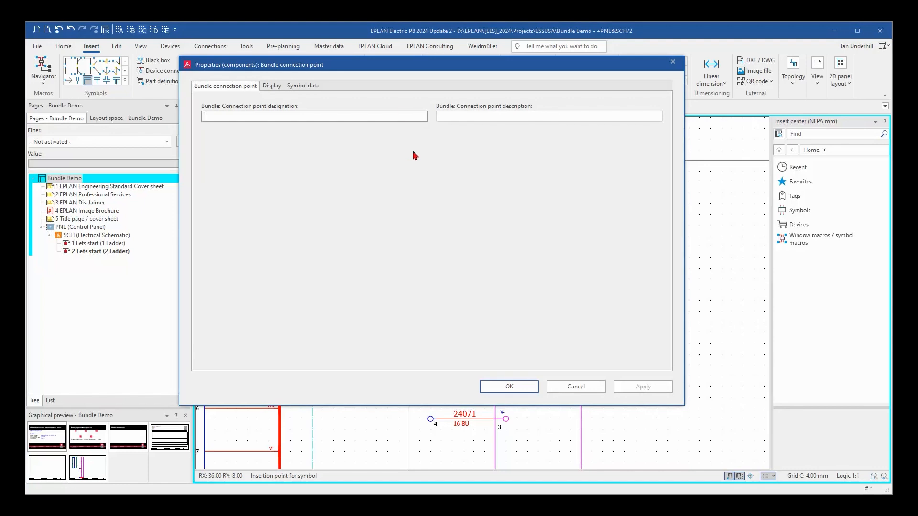
drag(395, 75, 453, 119)
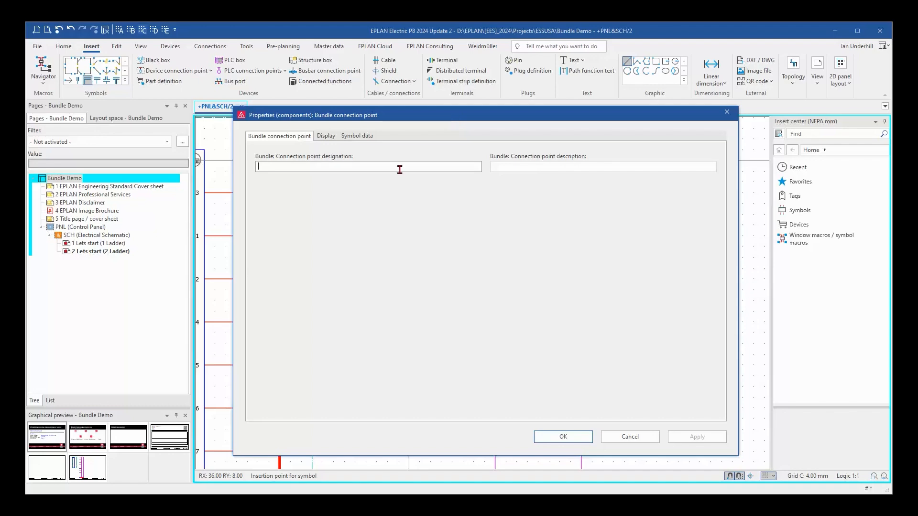
text(BN)
click(560, 436)
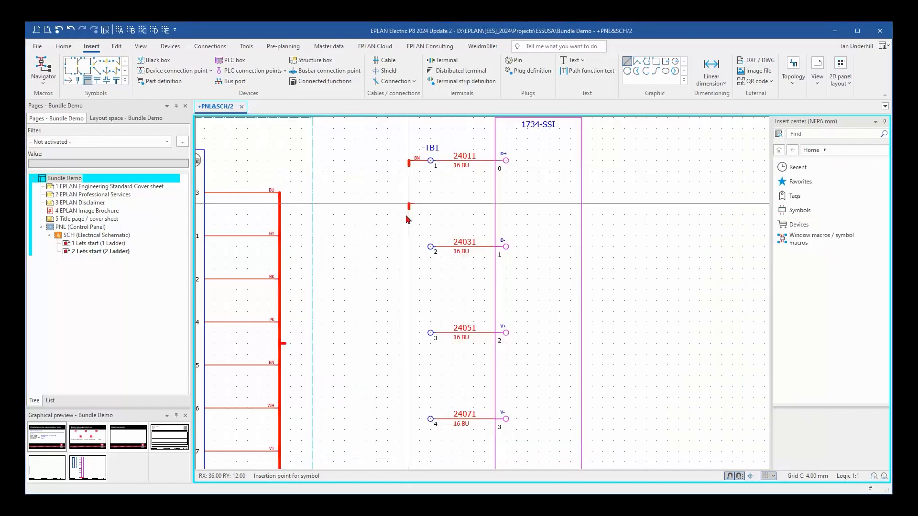
Place a corner bundle connection point beside terminal 9 of TB1, rotated to join the bundle line from above, with designation OG.
scroll(400, 308, down, 5)
middle_drag(395, 304, 391, 197)
scroll(384, 386, up, 2)
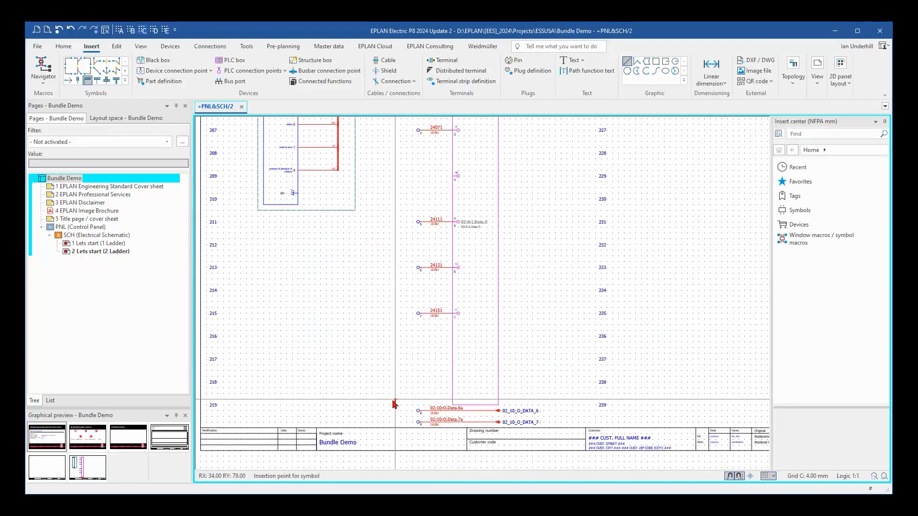
scroll(401, 423, up, 2)
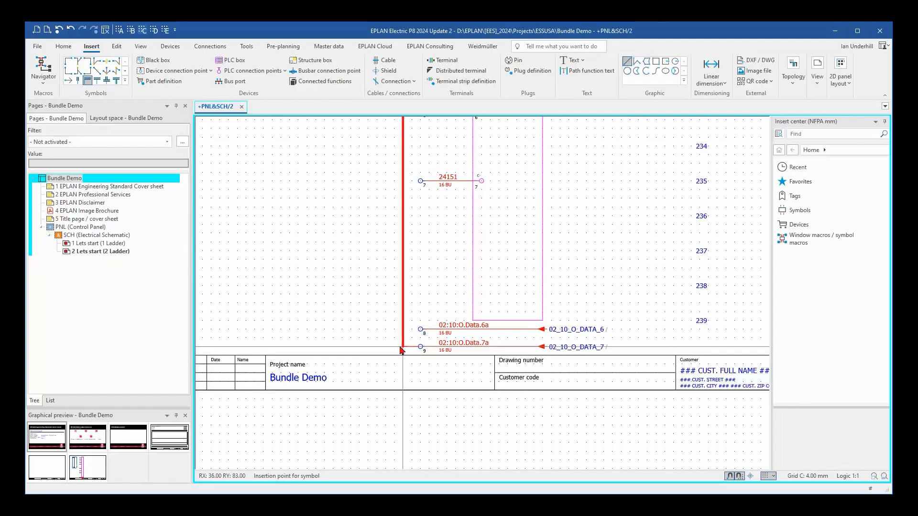
click(404, 349)
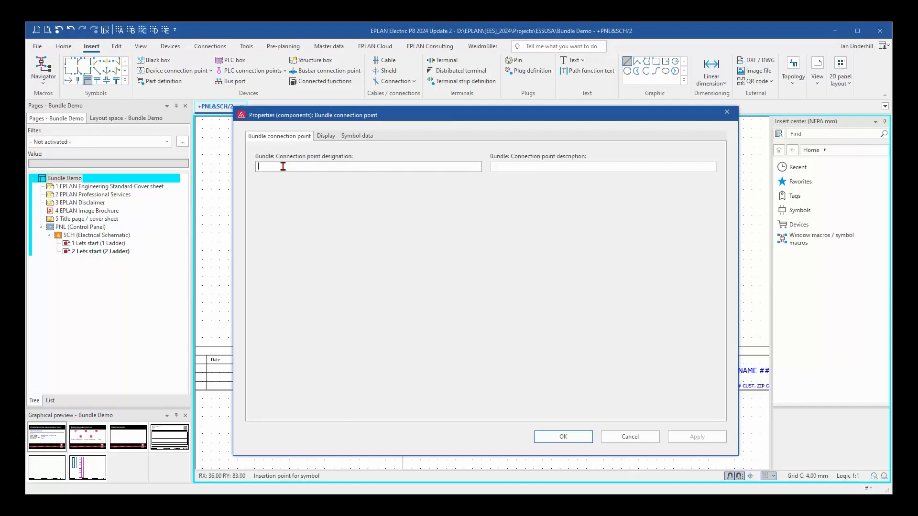
text(0)
click(539, 433)
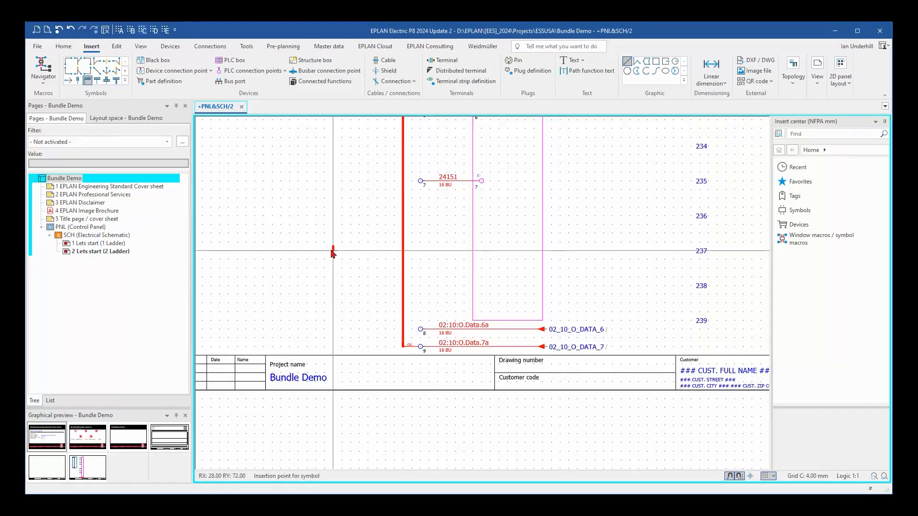
scroll(334, 253, down, 4)
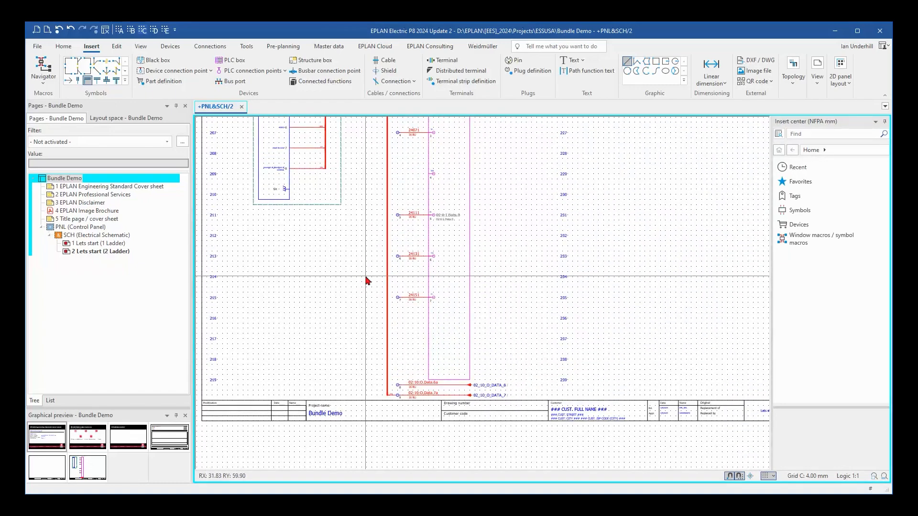
scroll(367, 280, up, 4)
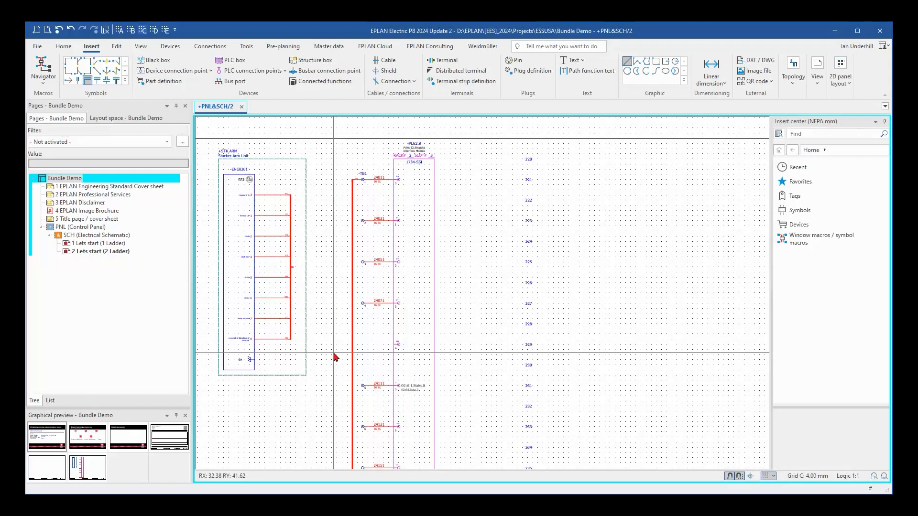
middle_drag(317, 311, 281, 285)
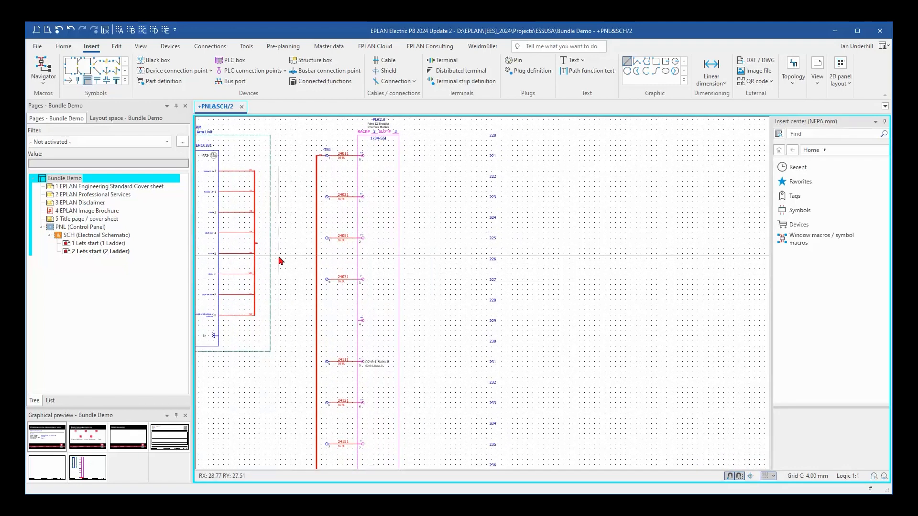
scroll(281, 260, up, 5)
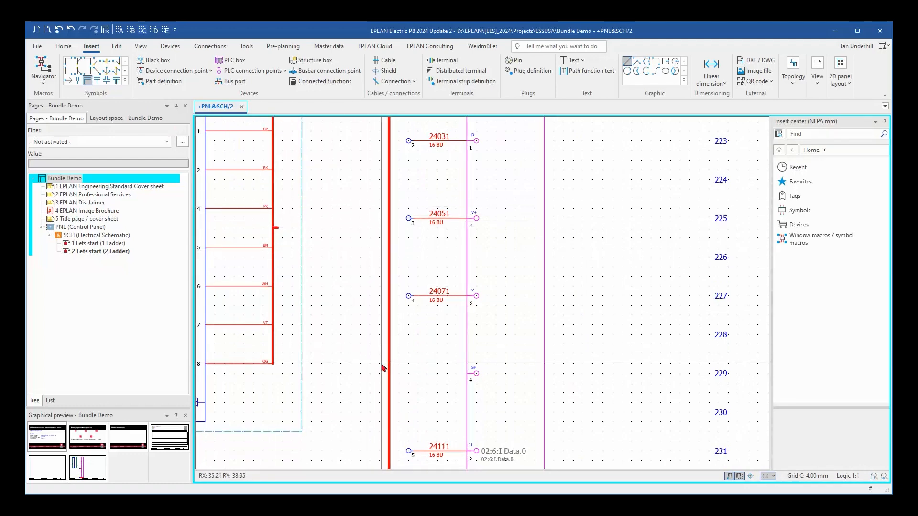
scroll(390, 369, down, 3)
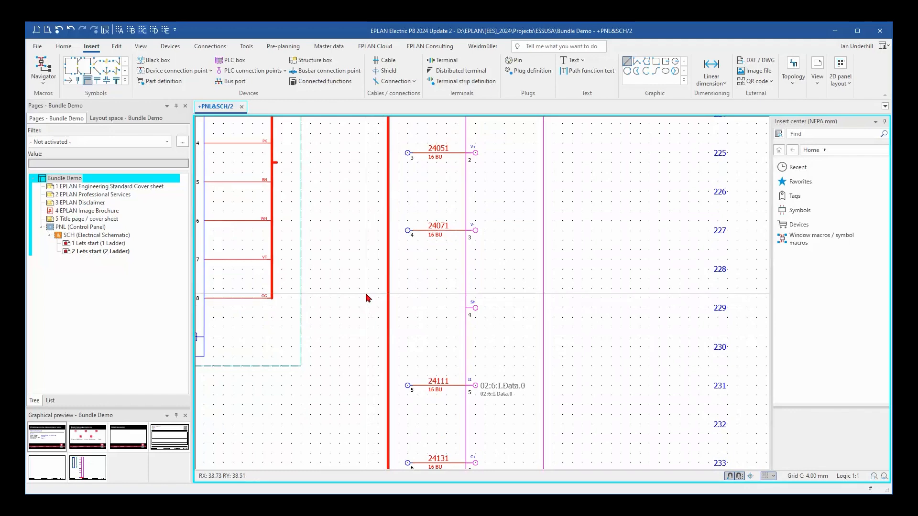
scroll(368, 297, up, 4)
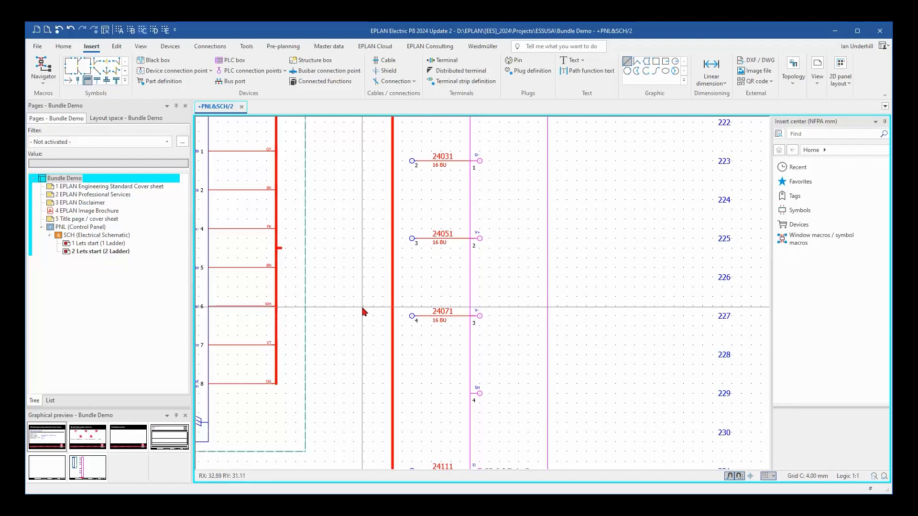
scroll(362, 312, down, 3)
scroll(375, 320, up, 1)
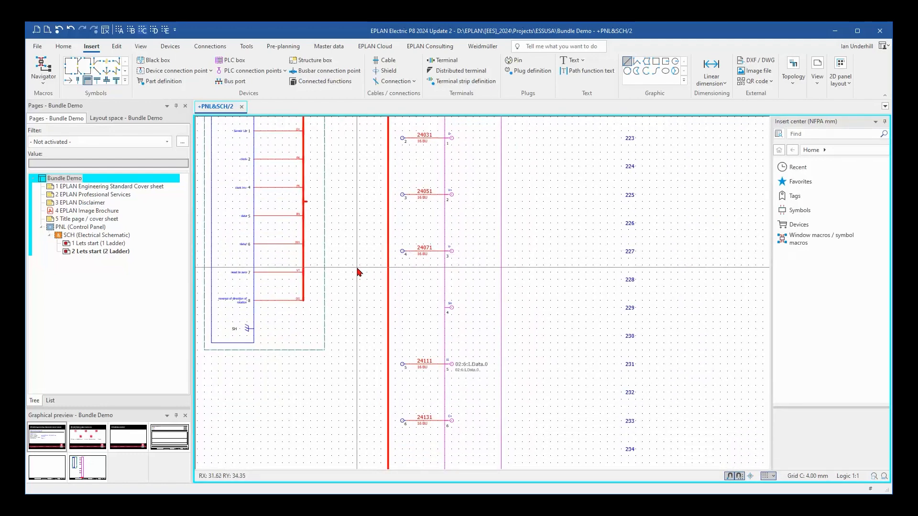
scroll(358, 271, up, 1)
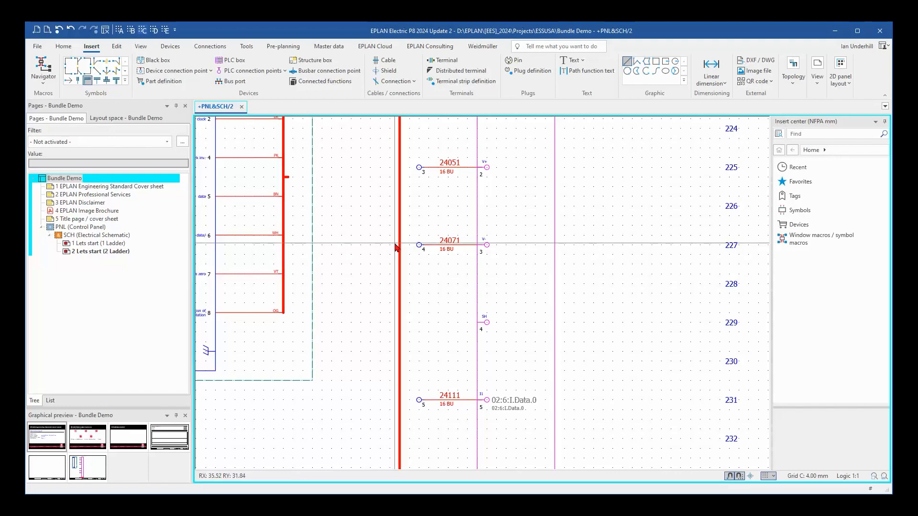
Place a cross-shaped bundle connection point on the TB1 bundle line at terminal 4 with designation BK and end the placement.
click(63, 46)
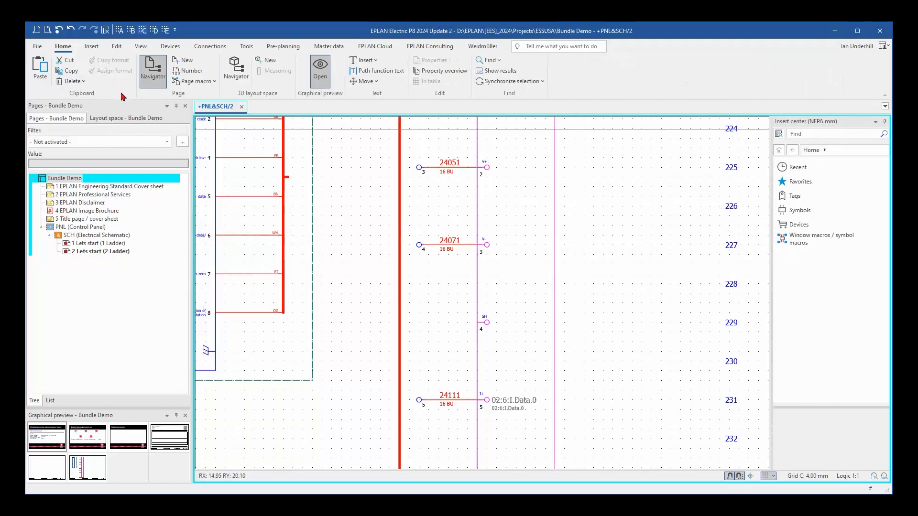
scroll(119, 94, down, 1)
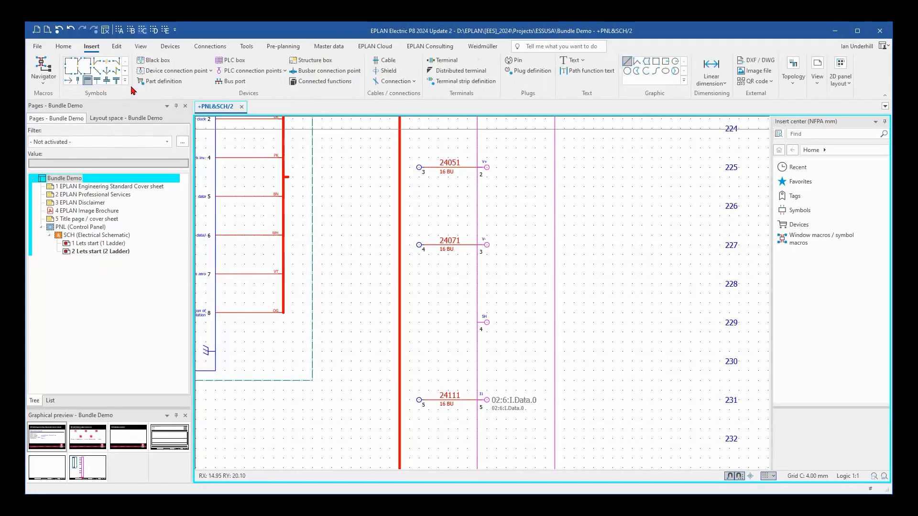
click(107, 82)
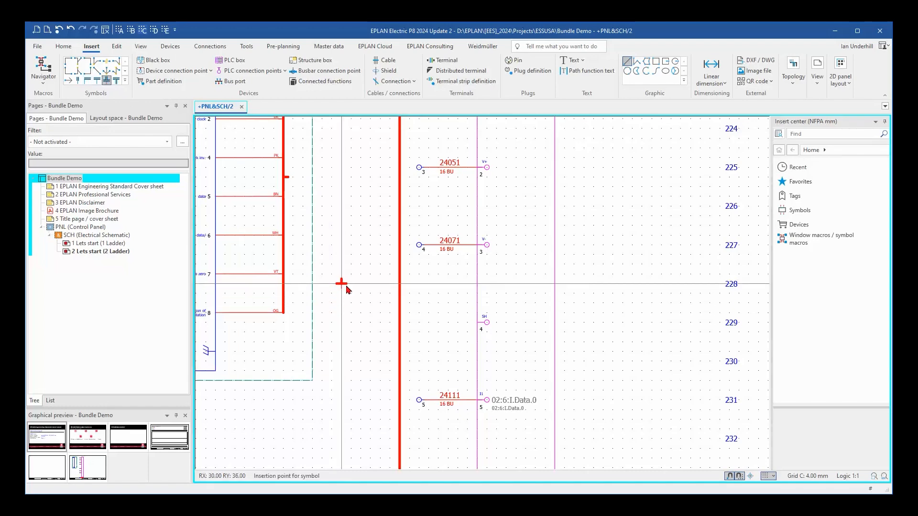
scroll(361, 256, up, 1)
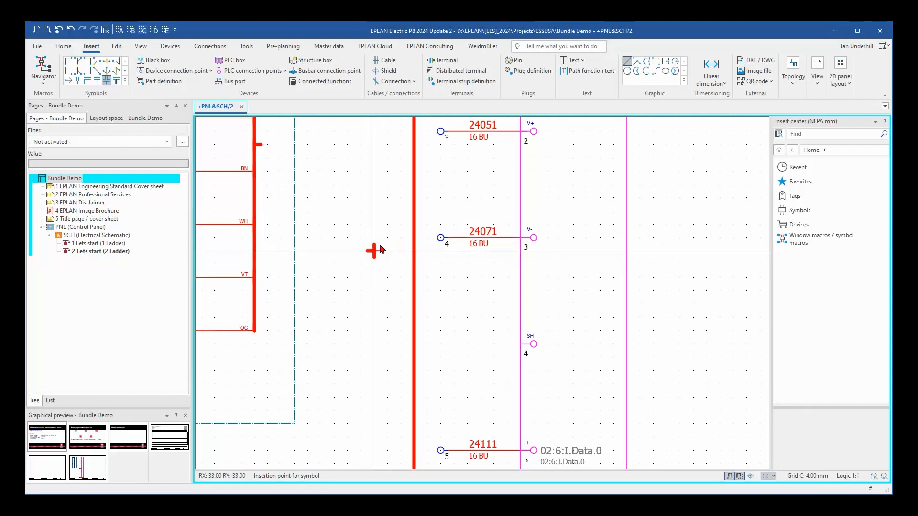
click(414, 239)
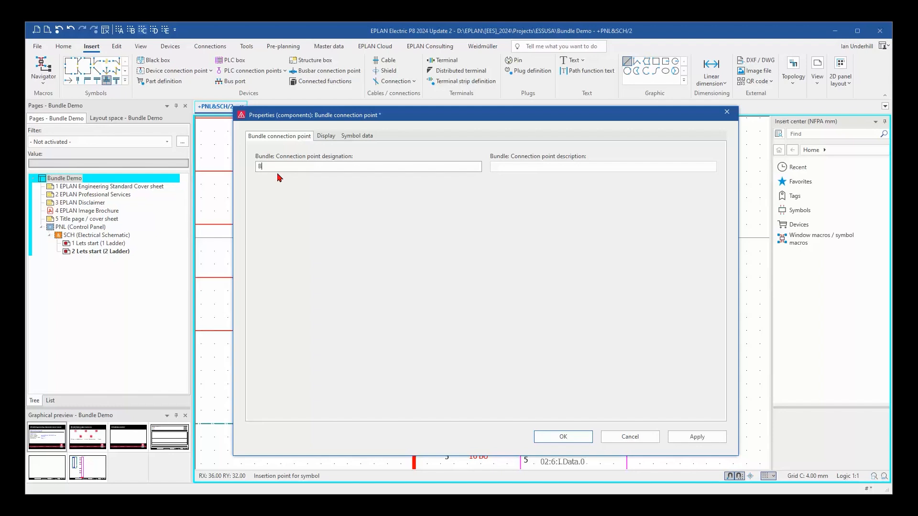
click(565, 437)
key(Escape)
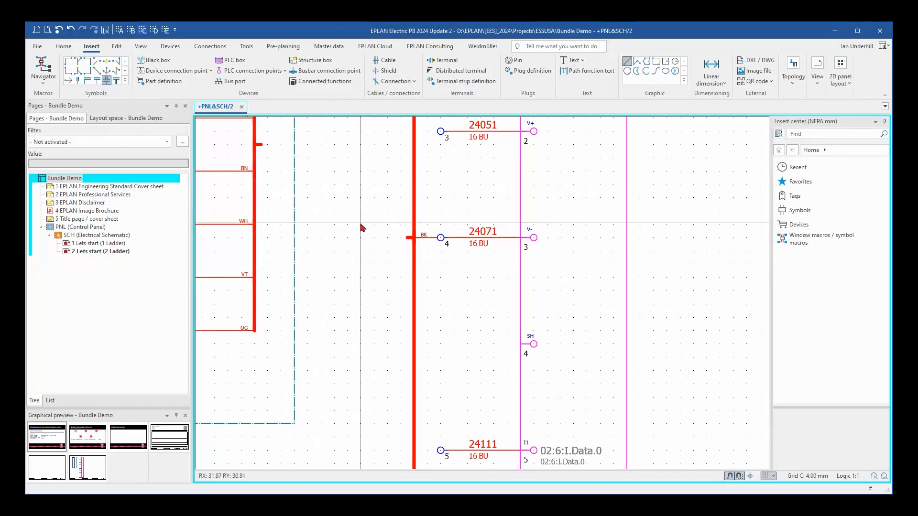
Route the bundle from the encoder's distributor branch to the cross-shaped connection point at TB1 terminal 4 using two angles, and update the connections.
click(86, 61)
click(308, 145)
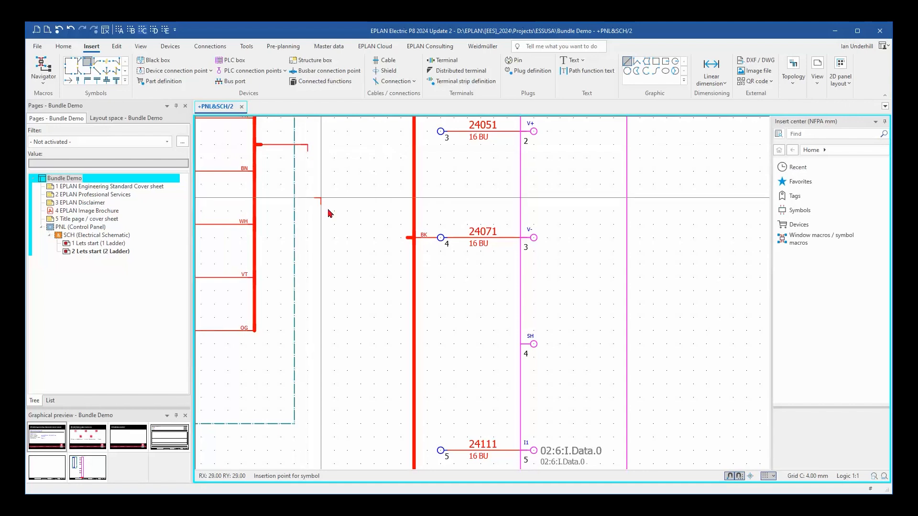
key(Tab)
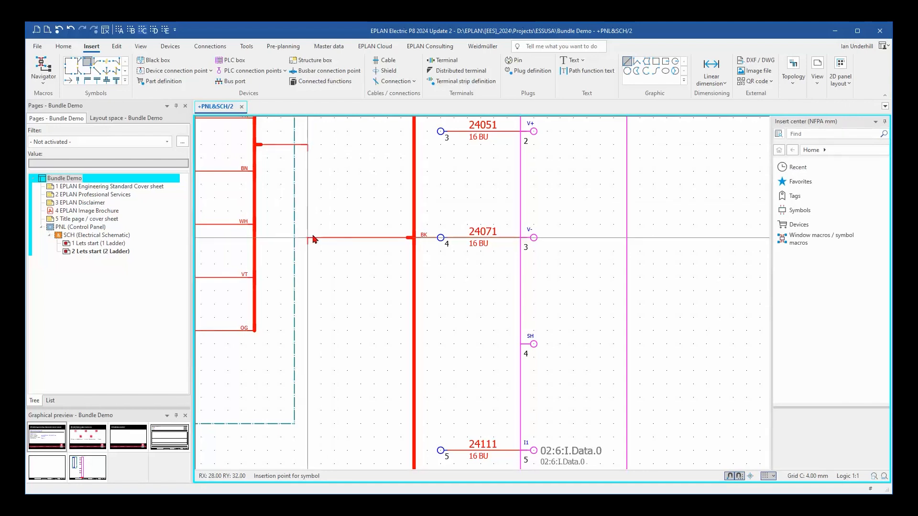
click(313, 238)
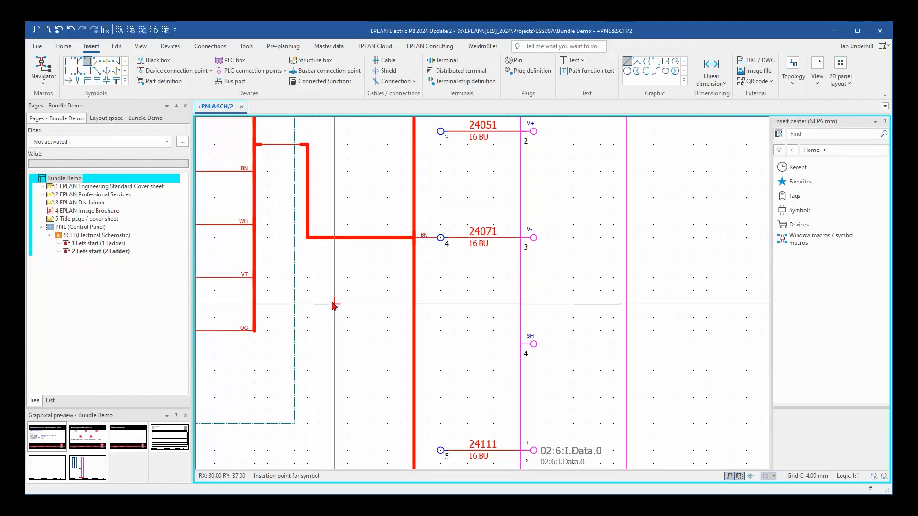
click(209, 46)
click(194, 62)
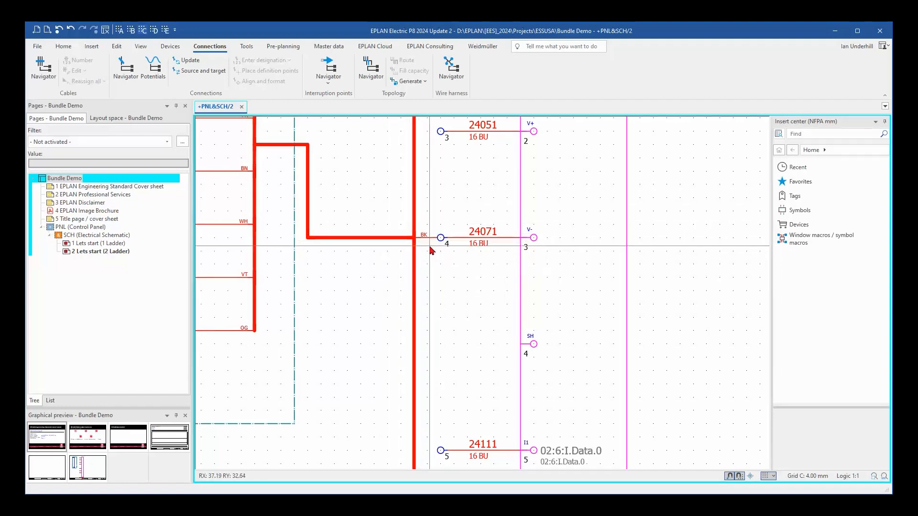
Place a T-node bundle connection point on the TB1 bundle line at terminal 2 with designation WH.
scroll(430, 248, down, 4)
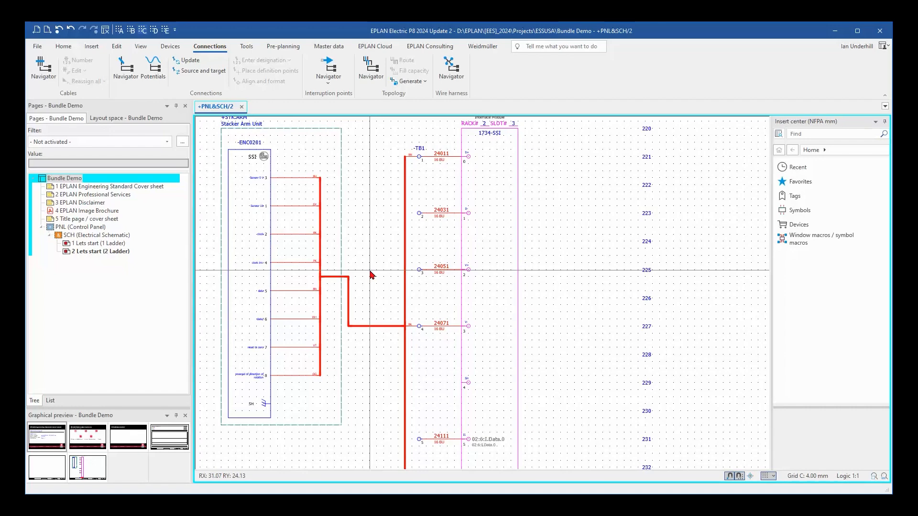
click(95, 47)
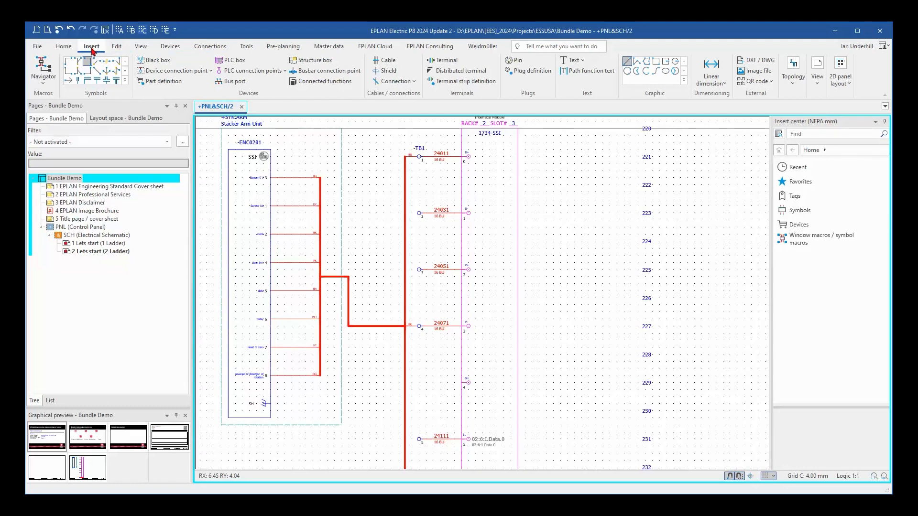
click(97, 81)
scroll(385, 215, up, 3)
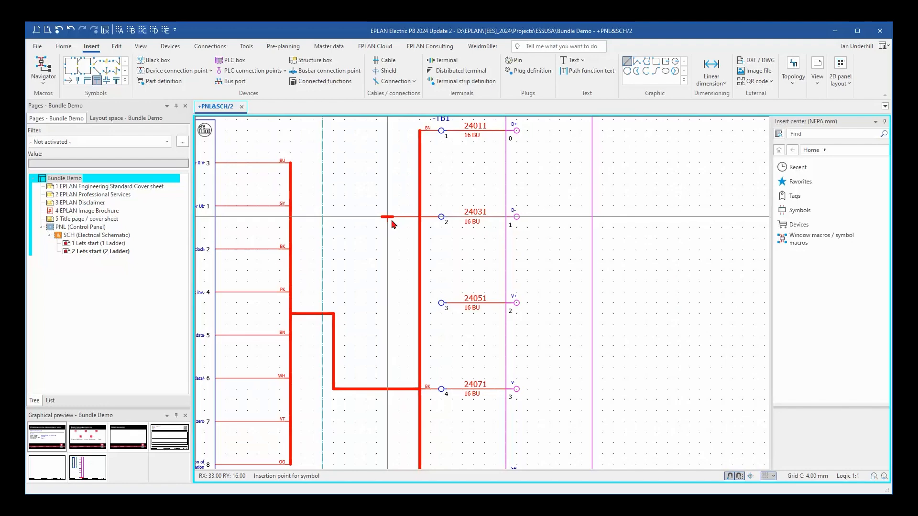
click(419, 219)
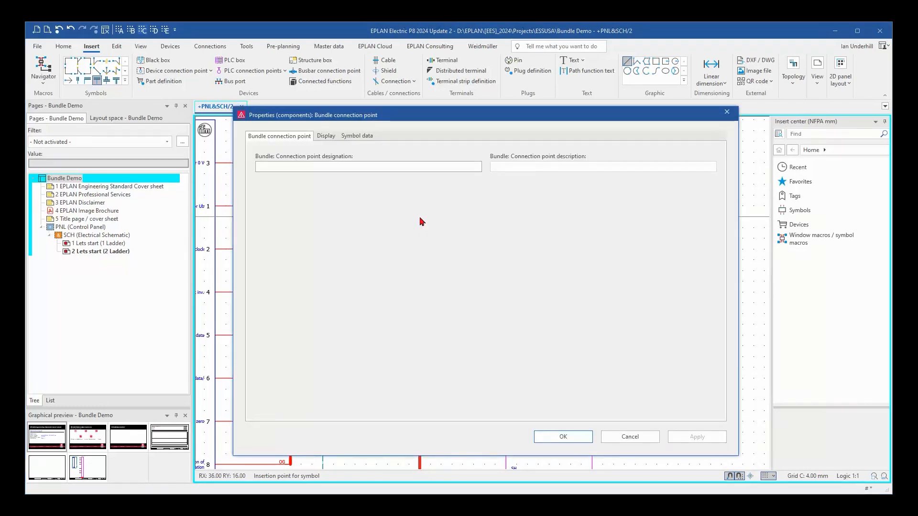
text(WH)
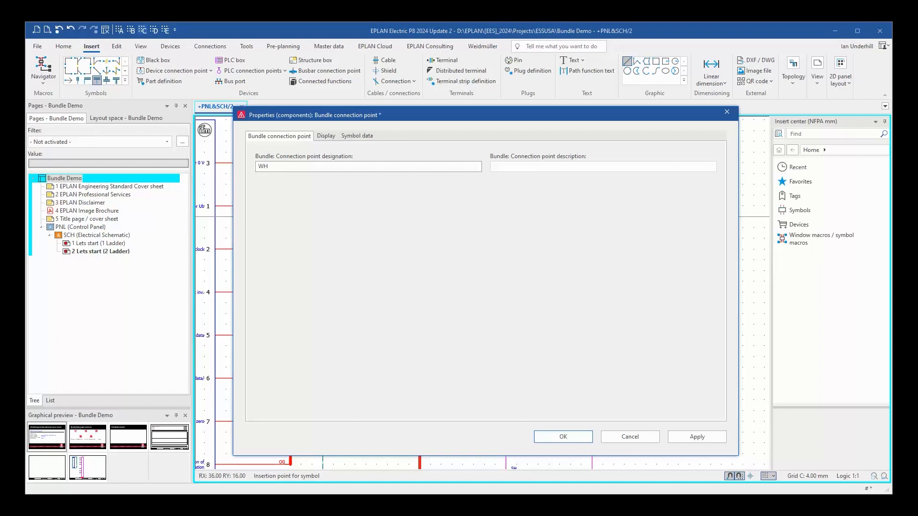
click(563, 436)
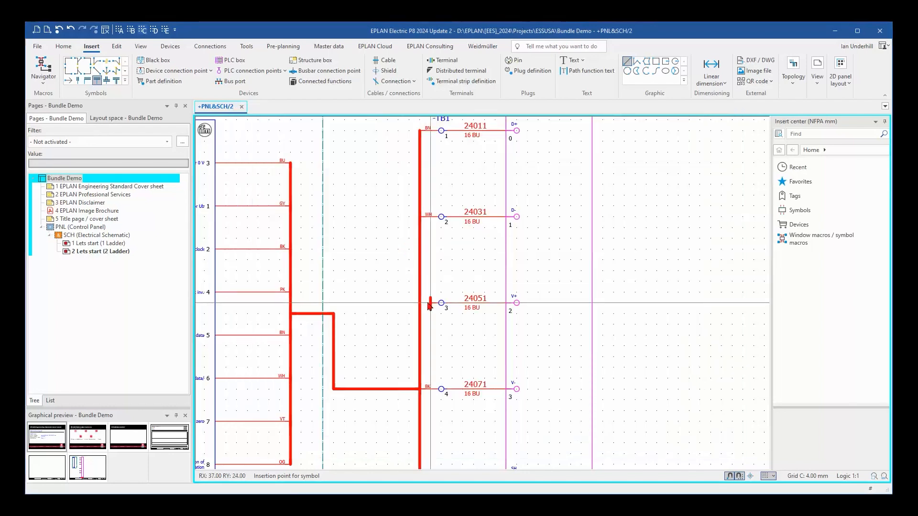
Place a T-node bundle connection point on the TB1 bundle line at terminal 3 with designation BU.
click(419, 303)
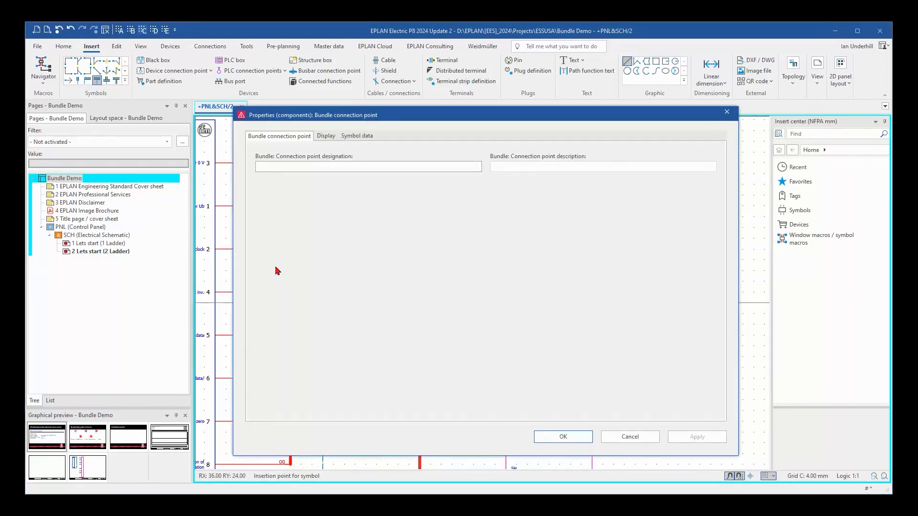
text(BU)
click(557, 442)
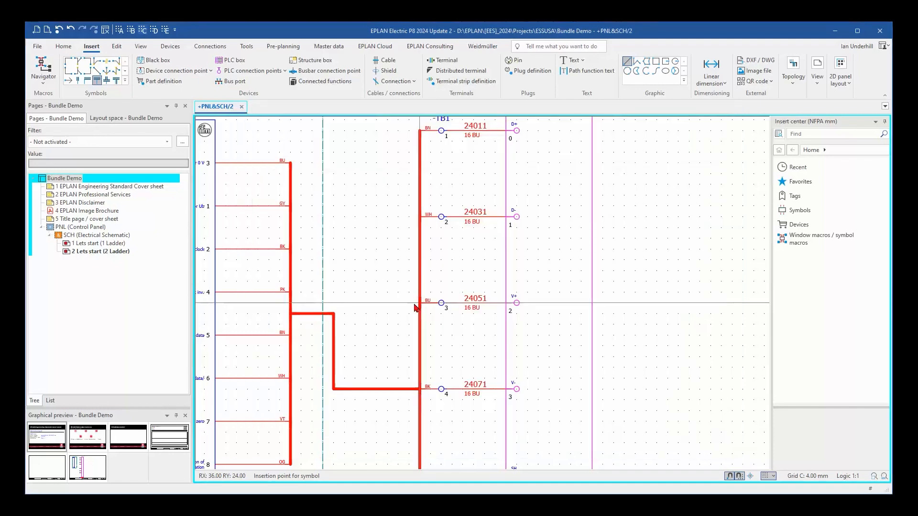
Place a T-node bundle connection point on the TB1 bundle line at terminal 6 with designation GY.
scroll(400, 186, down, 10)
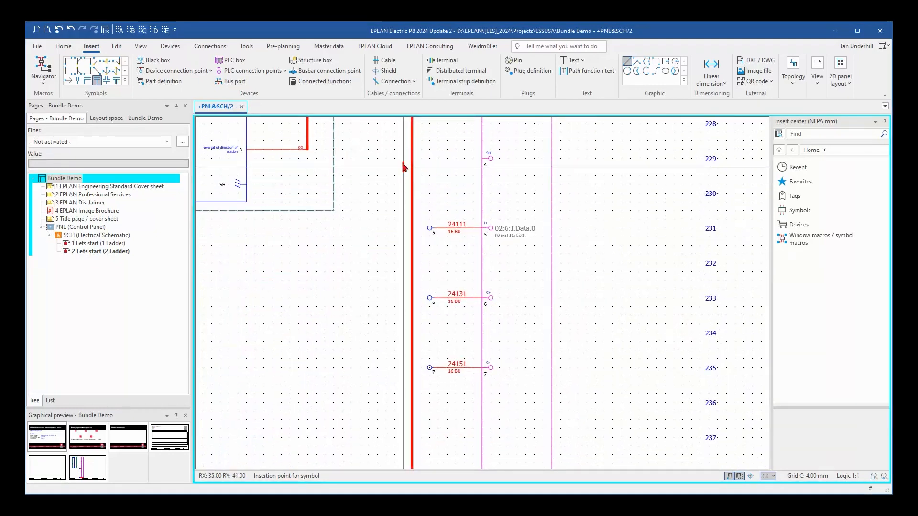
click(413, 299)
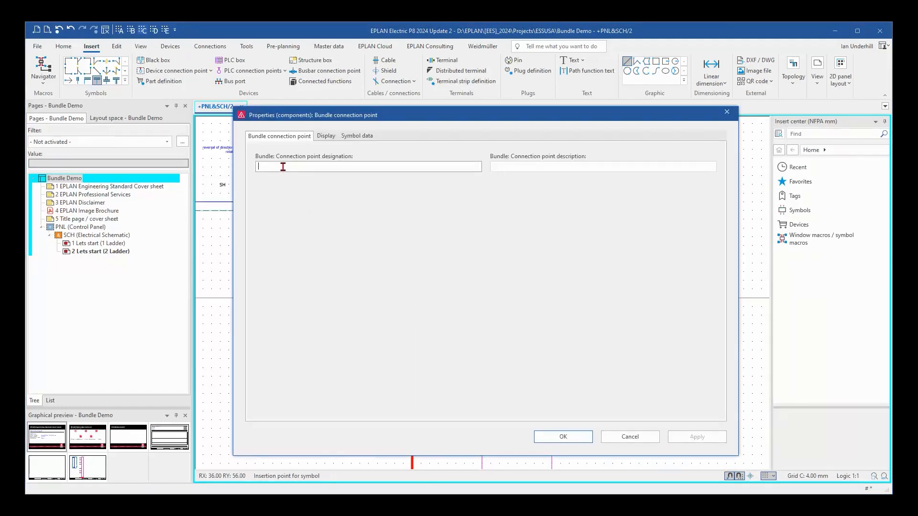
click(545, 436)
Place a T-node bundle connection point on the TB1 bundle line at terminal 7 with designation PK.
middle_drag(405, 351, 364, 205)
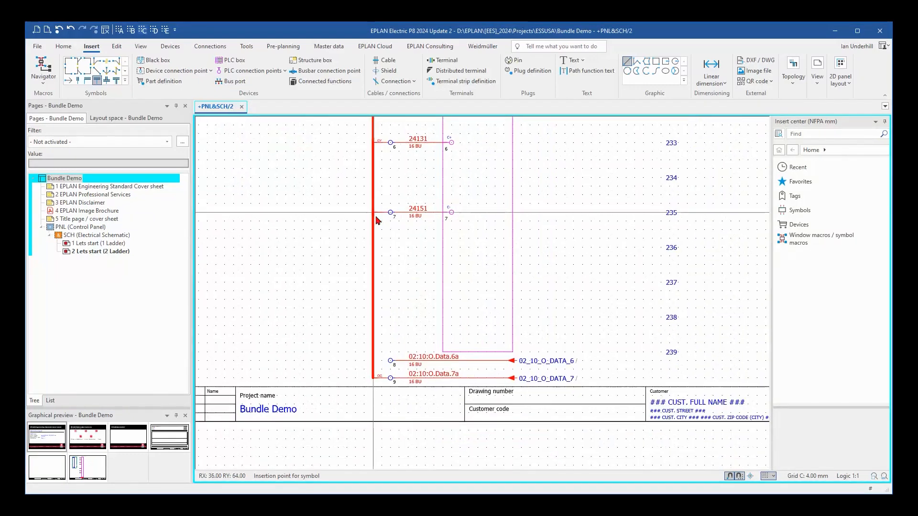
click(375, 215)
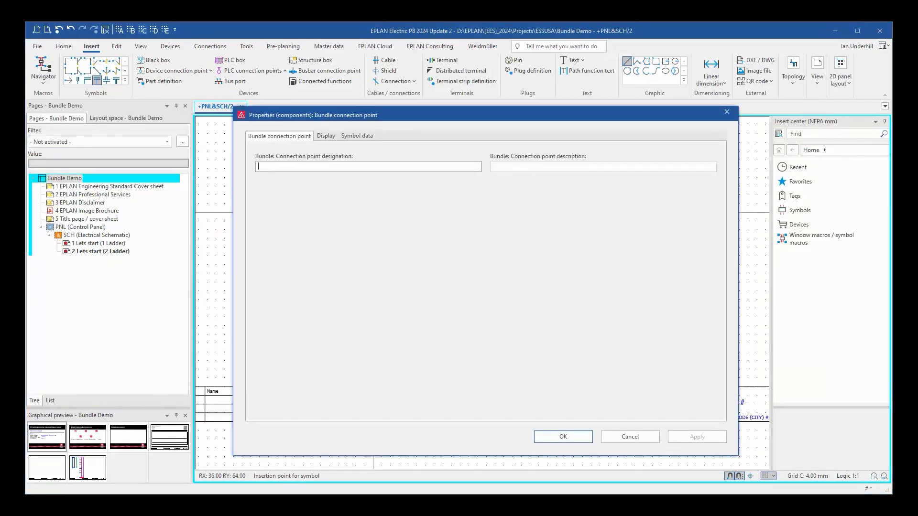
text(PK)
click(543, 436)
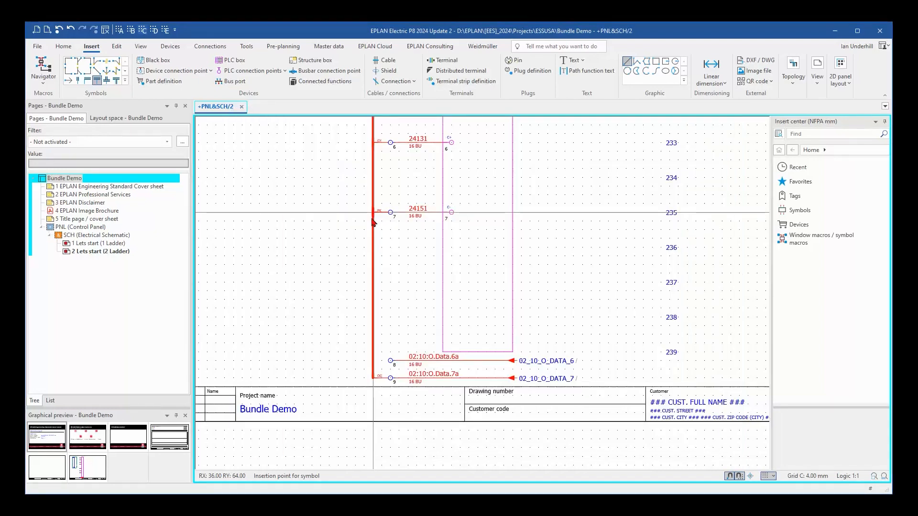
Place a T-node bundle connection point on the TB1 bundle line at terminal 8 with designation VT and end the placement.
click(375, 367)
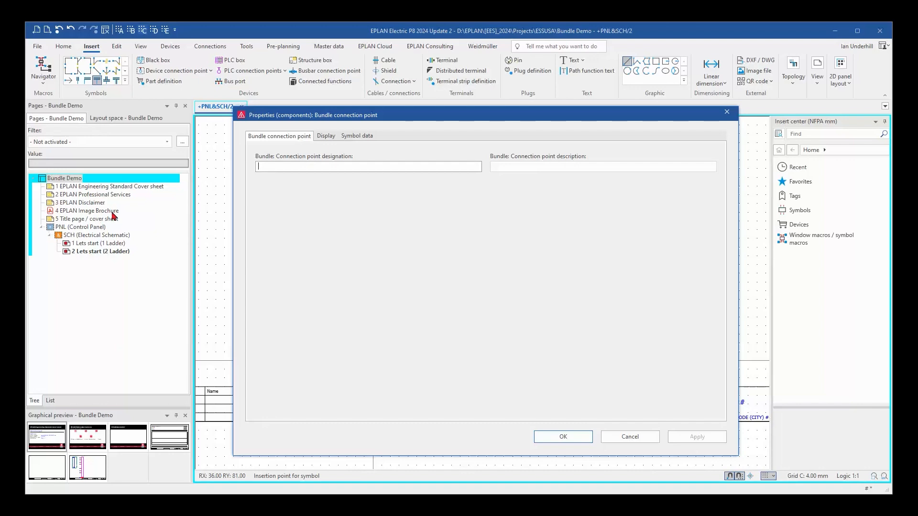
text(VT)
click(563, 436)
key(Escape)
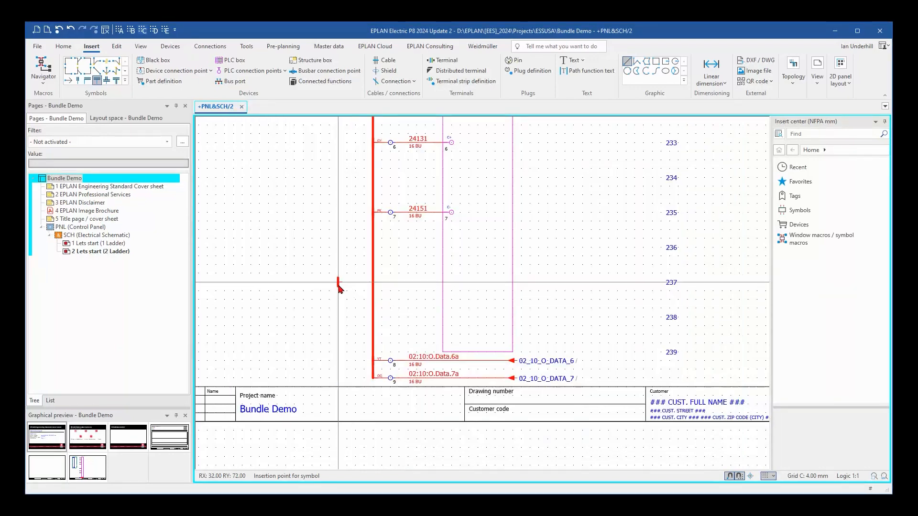
Review the bundle wiring between the encoder and TB1 and update the project's connections.
scroll(349, 311, down, 5)
scroll(397, 296, up, 5)
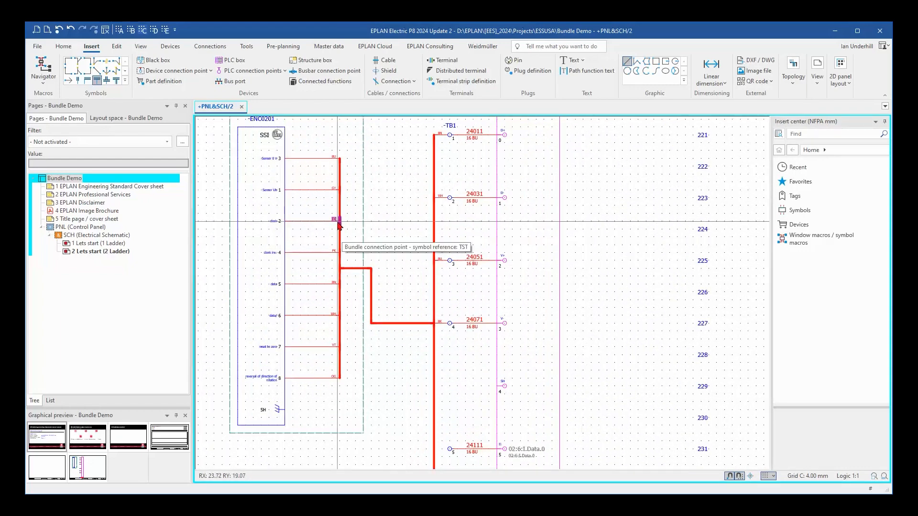
scroll(371, 203, up, 2)
middle_drag(370, 202, 381, 270)
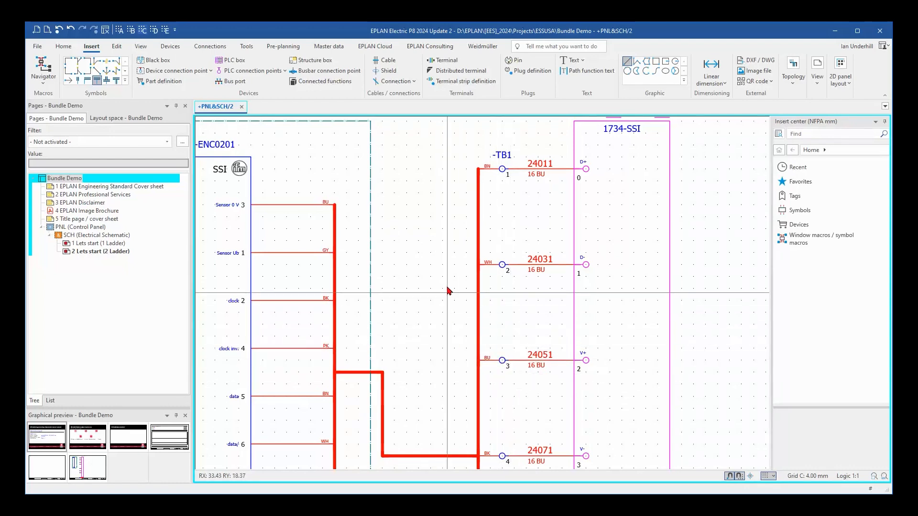
click(211, 47)
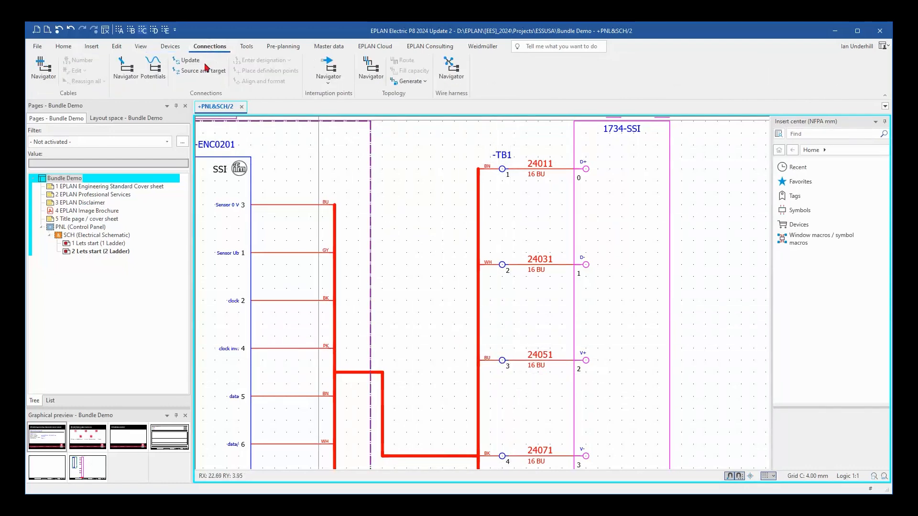
Use potential tracking to trace the WH connection from encoder terminal 6 (data/) through the bundle to TB1.
scroll(416, 293, down, 2)
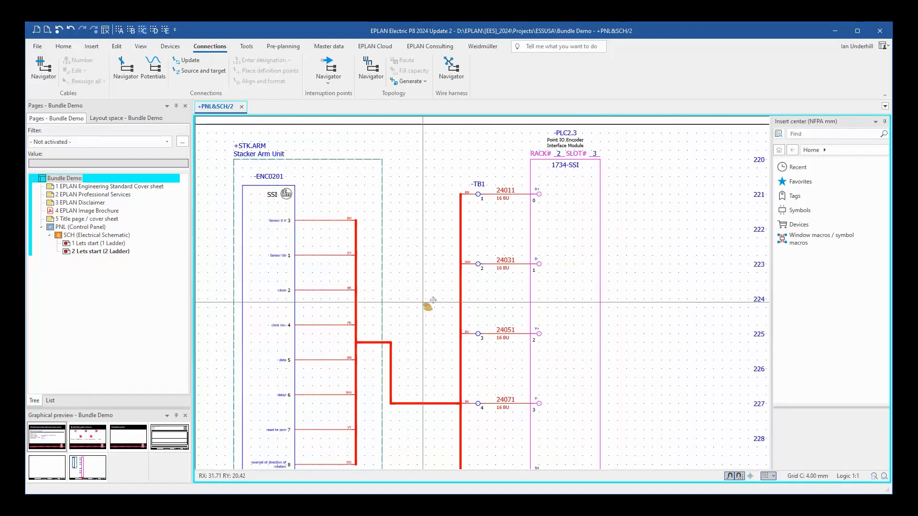
middle_drag(430, 303, 400, 235)
scroll(411, 191, down, 1)
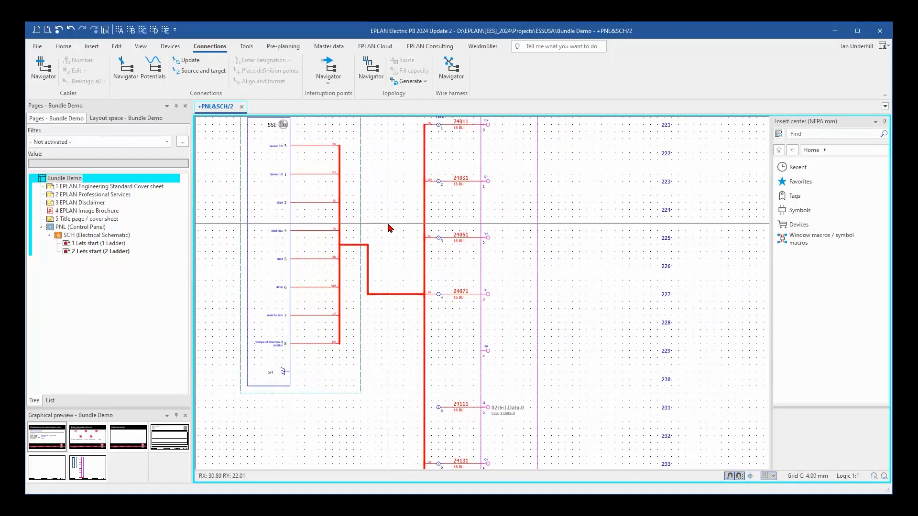
click(140, 47)
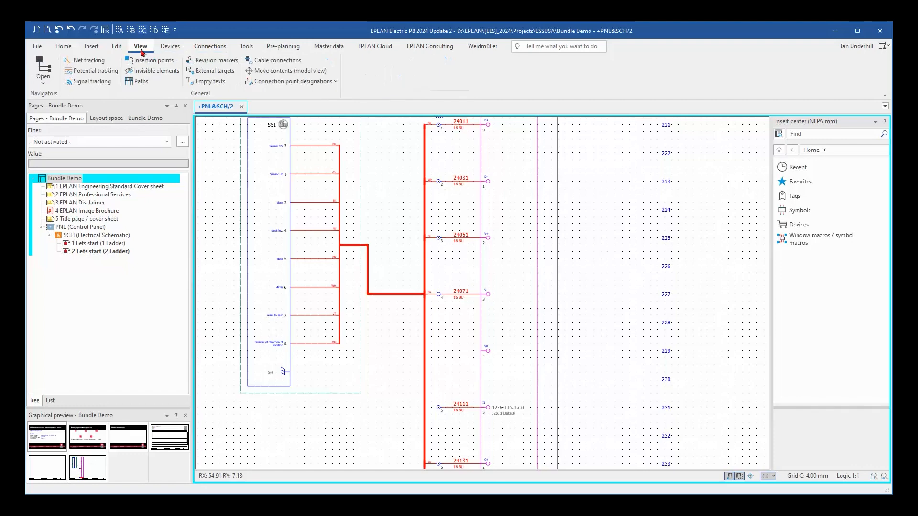
click(93, 75)
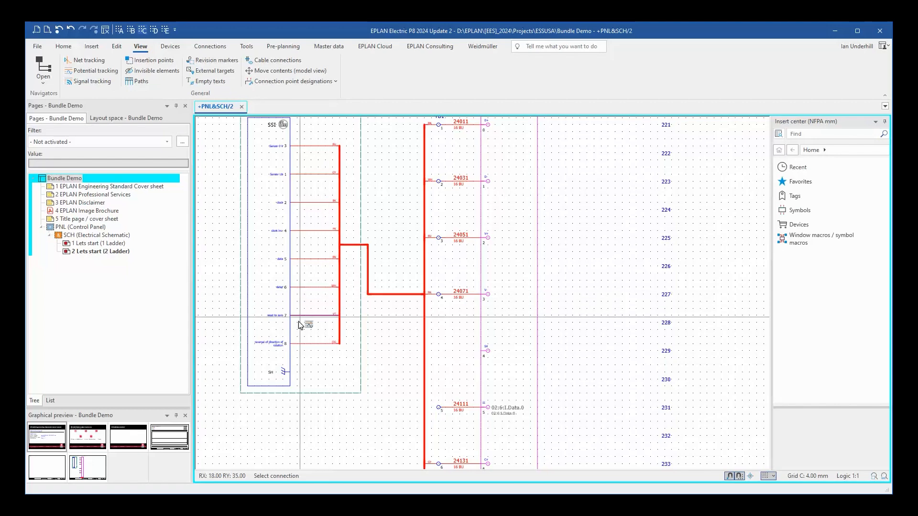
scroll(299, 305, up, 3)
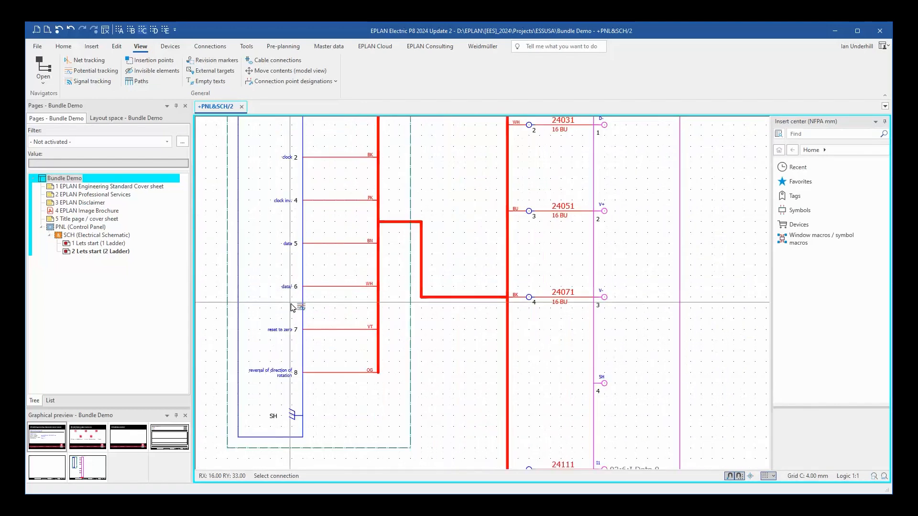
click(334, 287)
scroll(392, 344, down, 3)
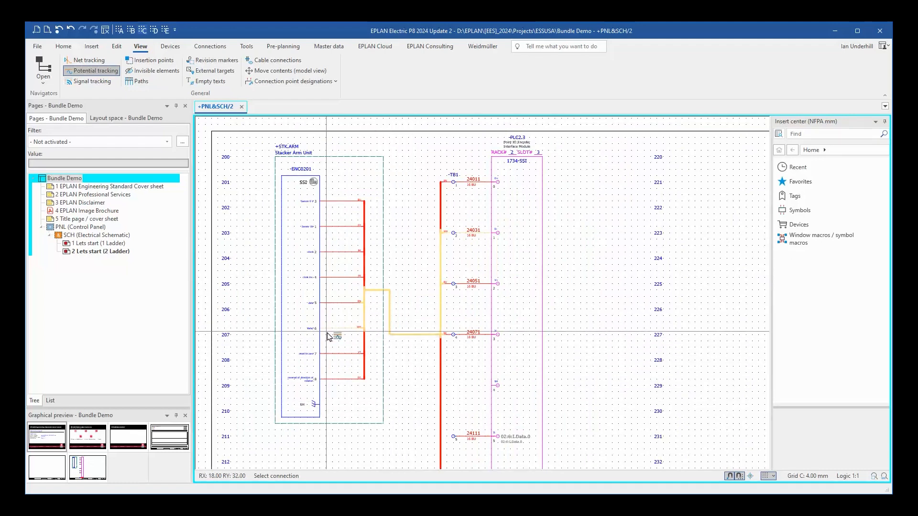
scroll(414, 313, up, 3)
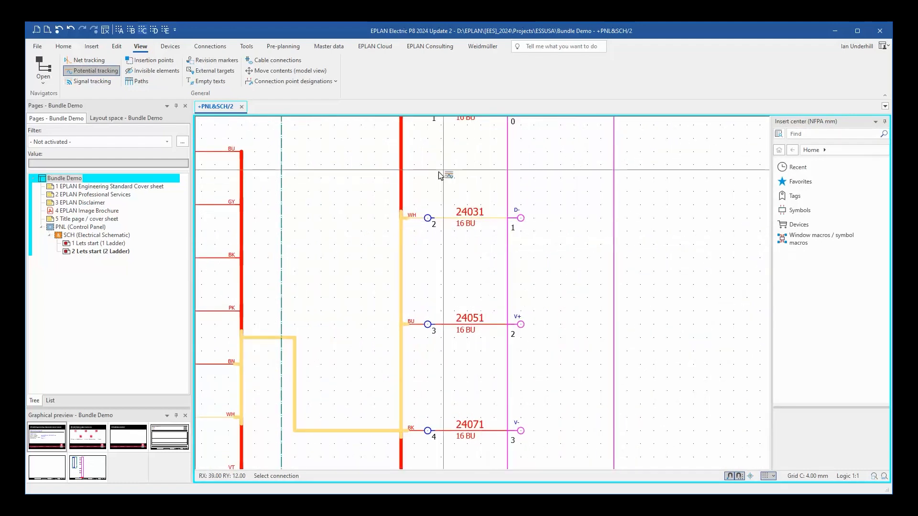
click(436, 223)
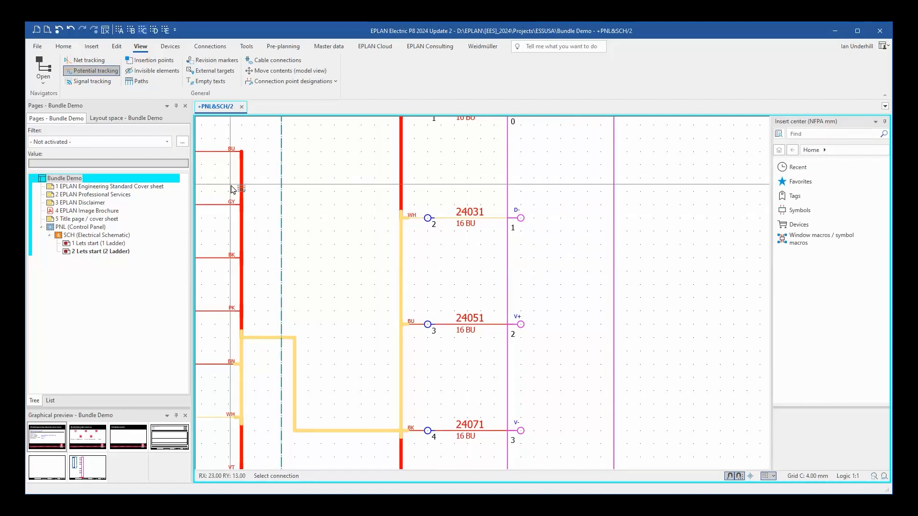
Trace the potentials of the BU connection at encoder terminal 3 and the GY connection at terminal 1 through the bundle.
middle_drag(234, 187, 310, 214)
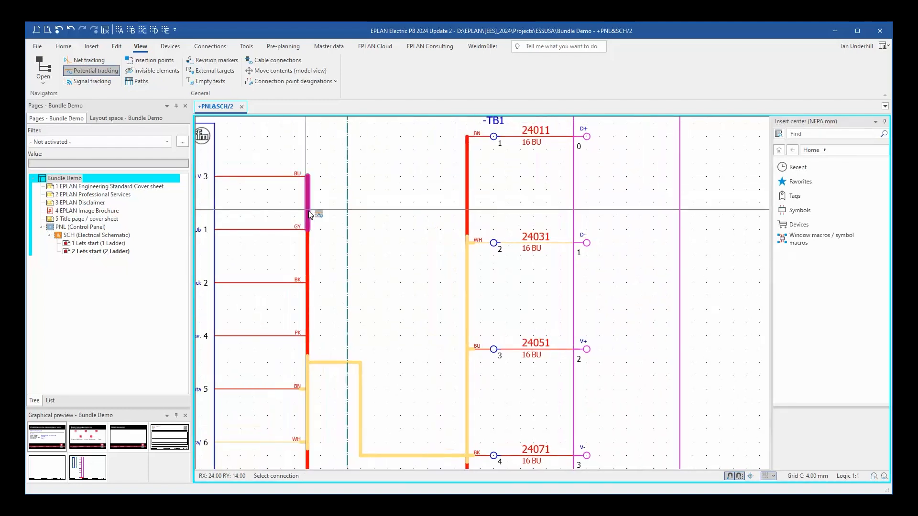
click(271, 177)
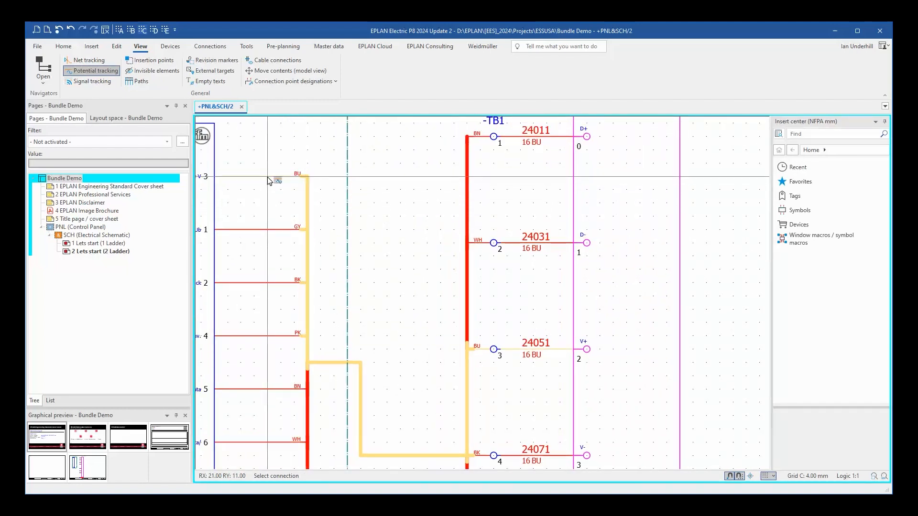
click(273, 230)
scroll(421, 291, down, 5)
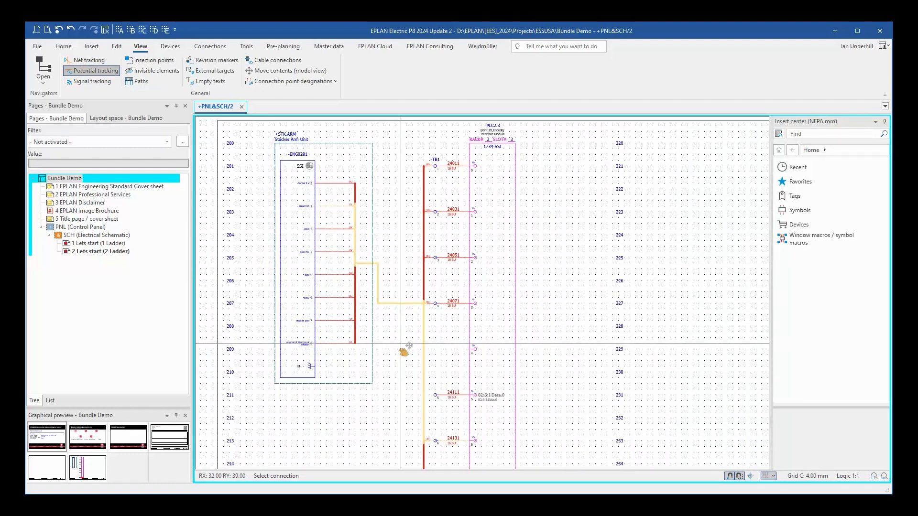
middle_drag(406, 348, 364, 338)
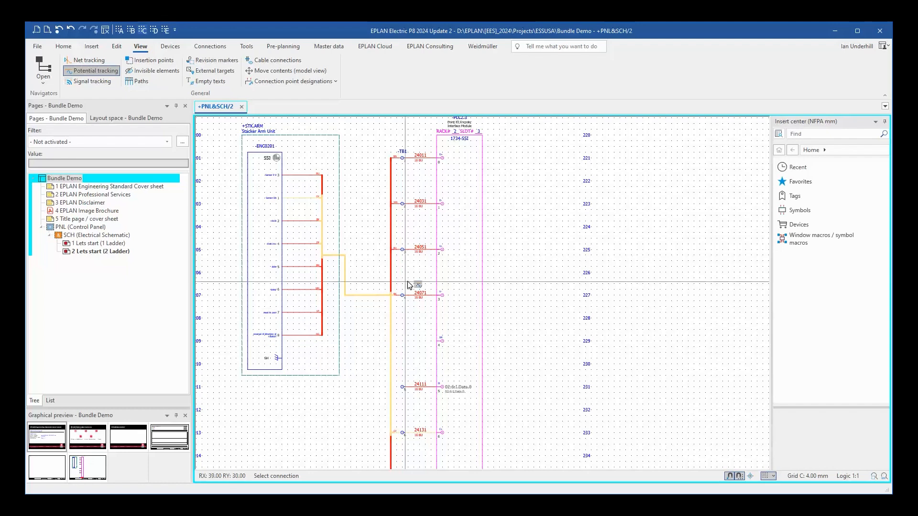
scroll(406, 254, up, 3)
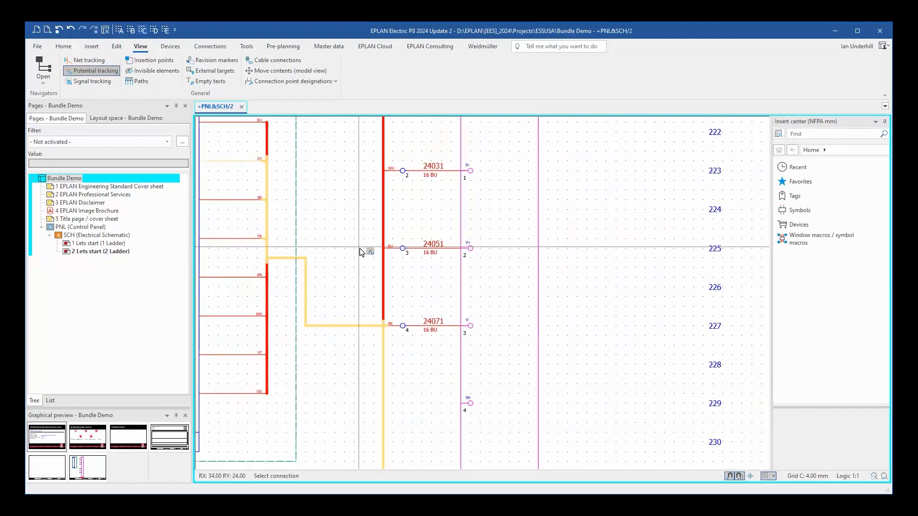